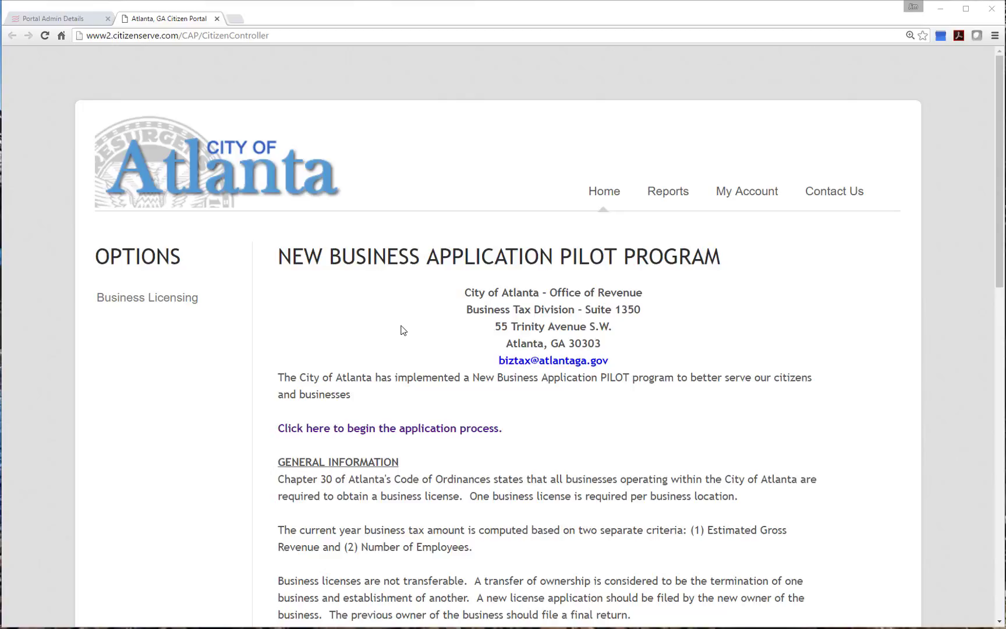
Go from the pilot program home page to the My Account Login or Register page
click(756, 195)
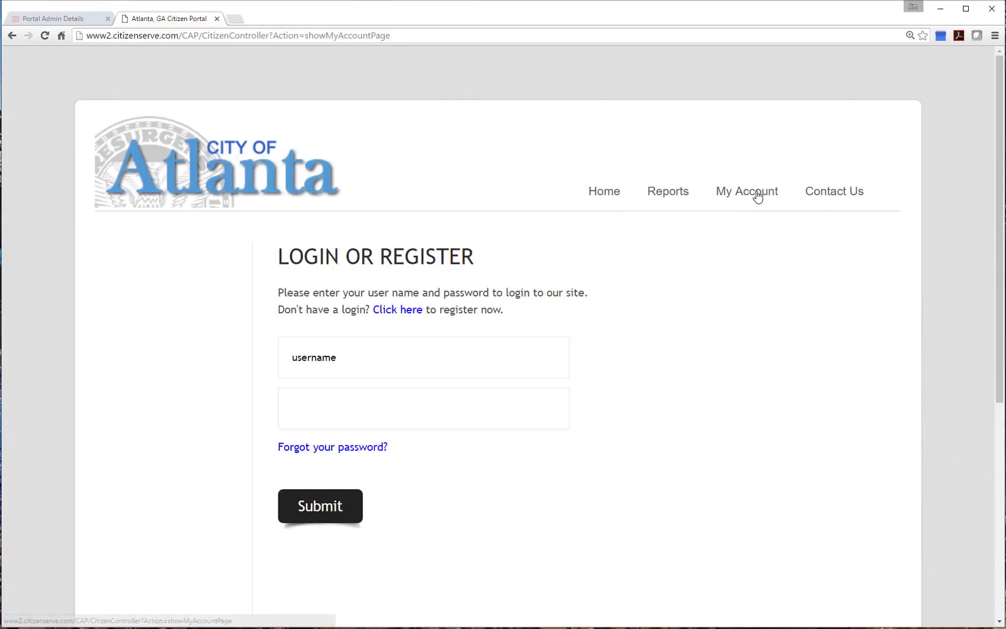
Start a new account registration with type Business License Applicant, then return home
click(402, 313)
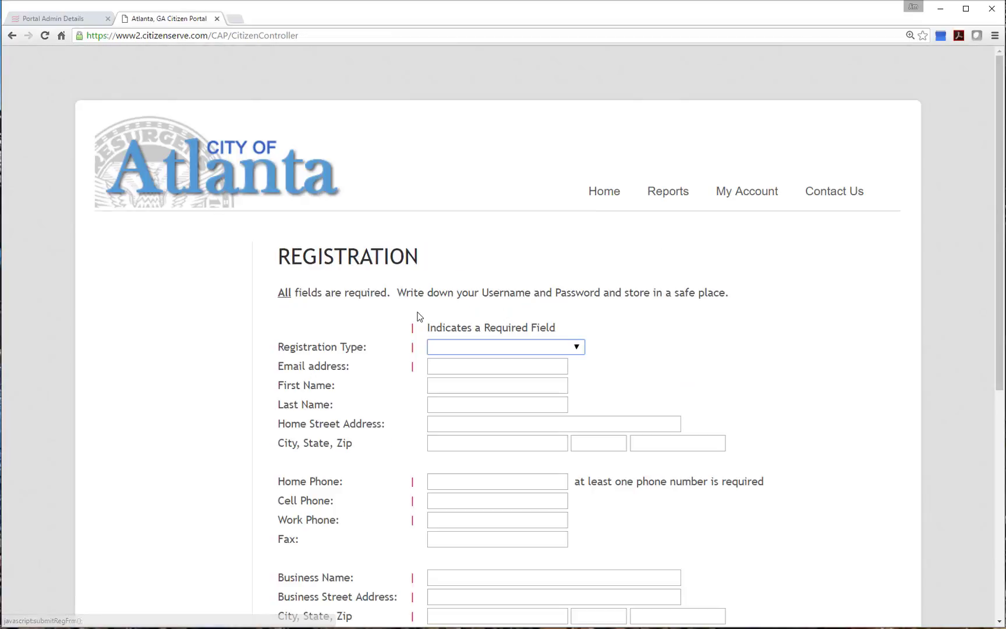
click(517, 346)
click(518, 371)
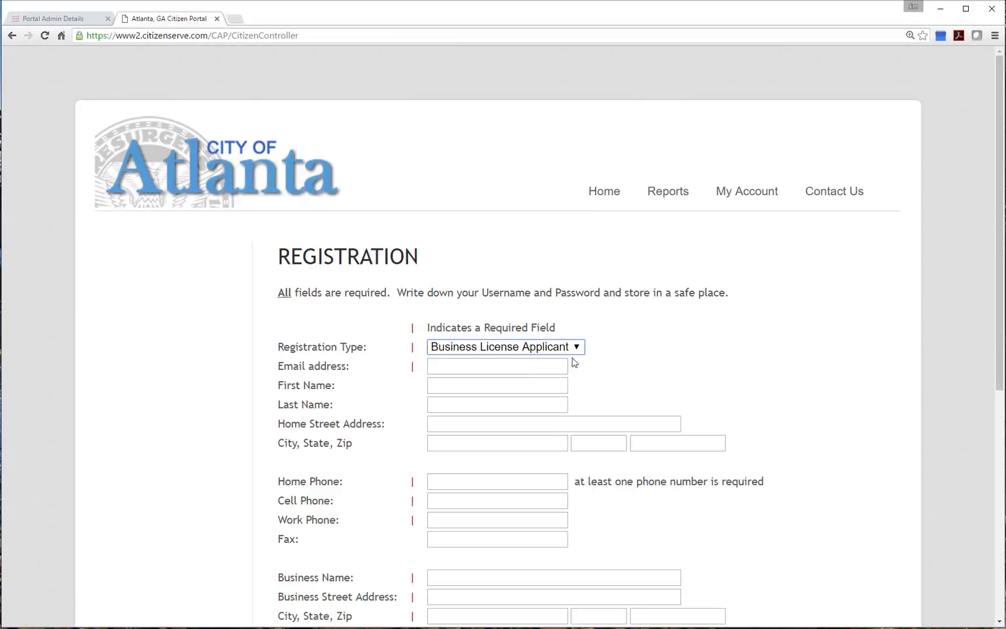
scroll(606, 373, down, 2)
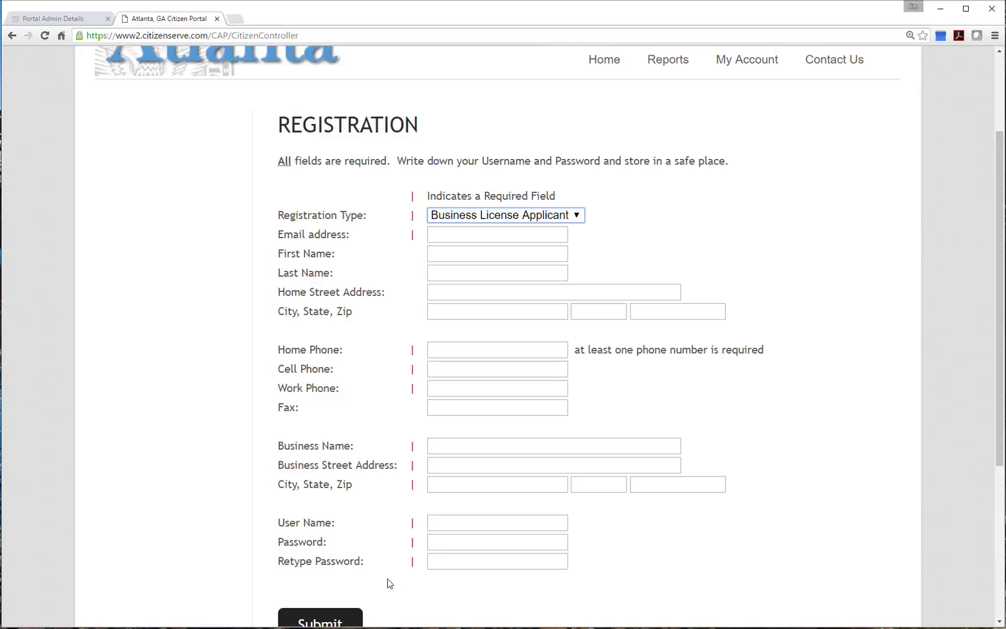
scroll(587, 512, up, 2)
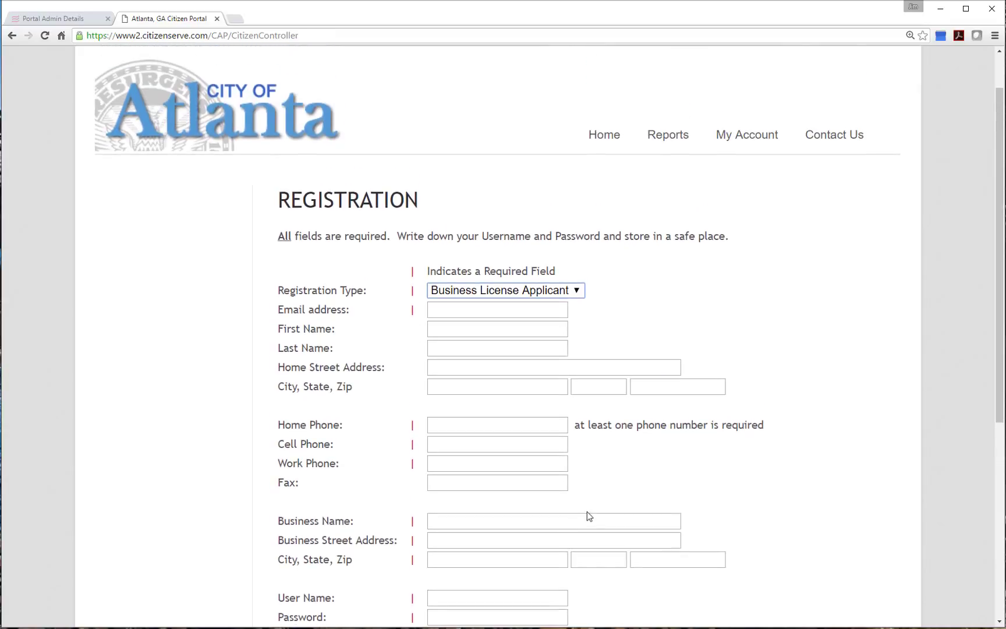
click(604, 135)
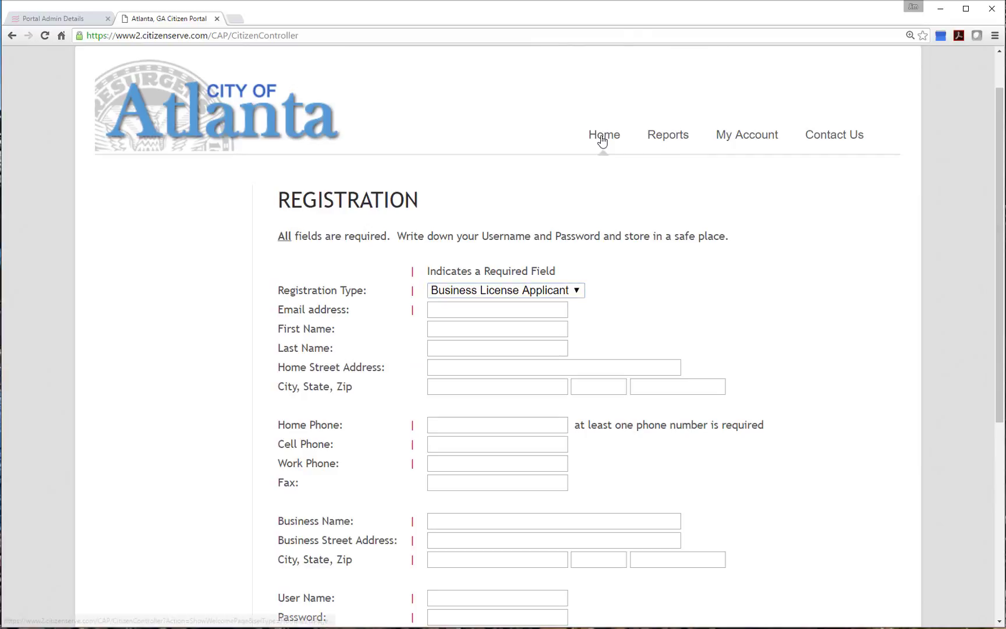
Read the Business Licensing document checklist, then start a new license application
click(148, 297)
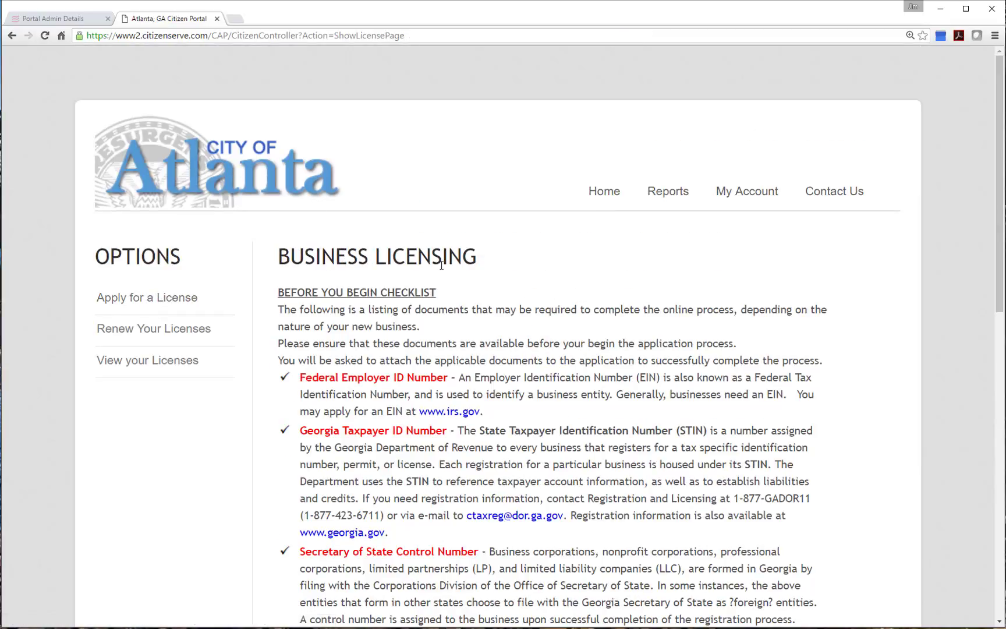
scroll(492, 340, down, 3)
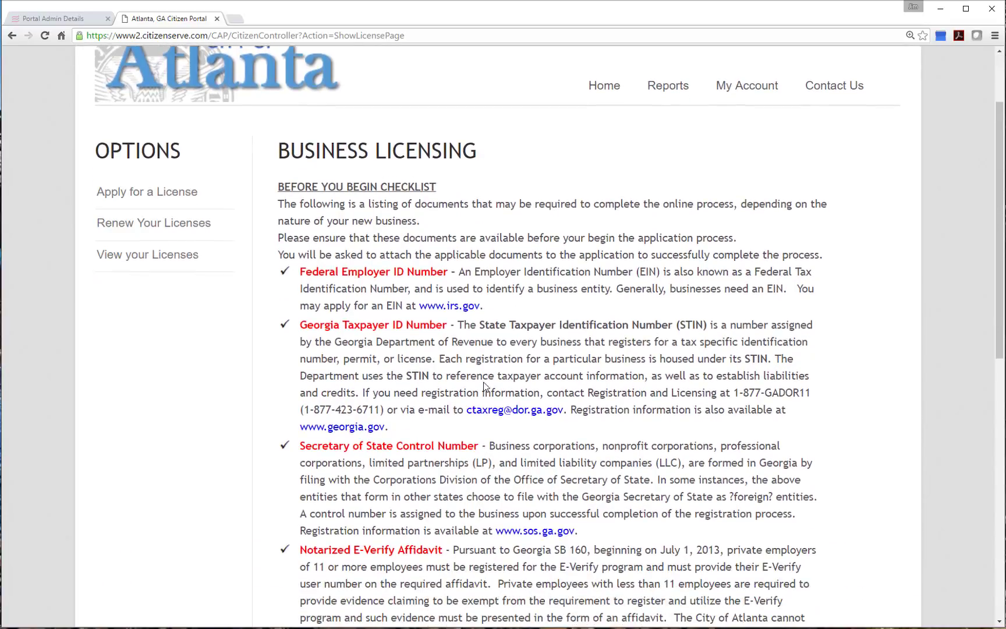
scroll(484, 384, down, 4)
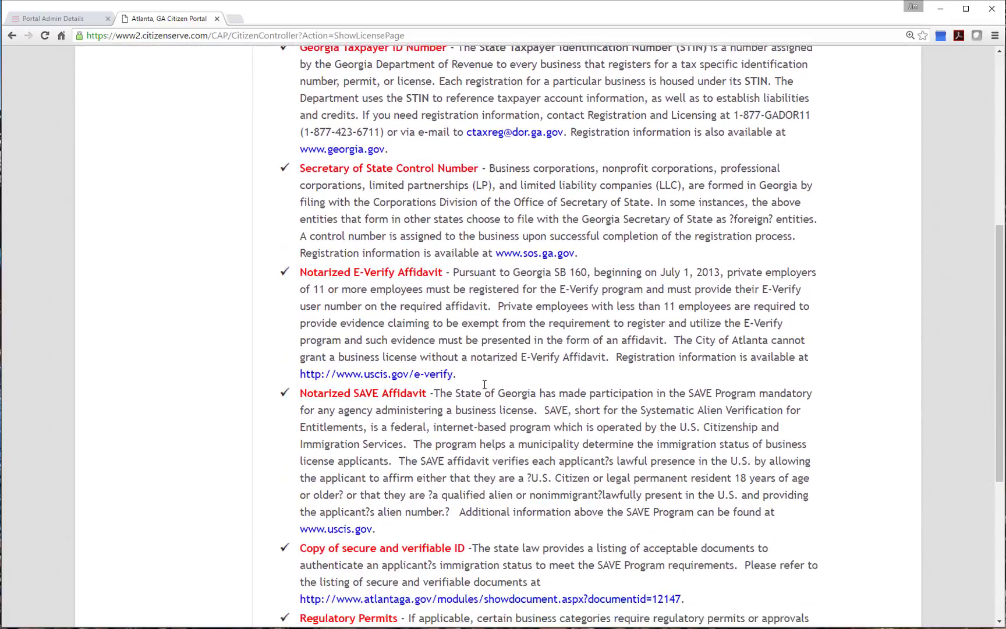
scroll(484, 384, down, 2)
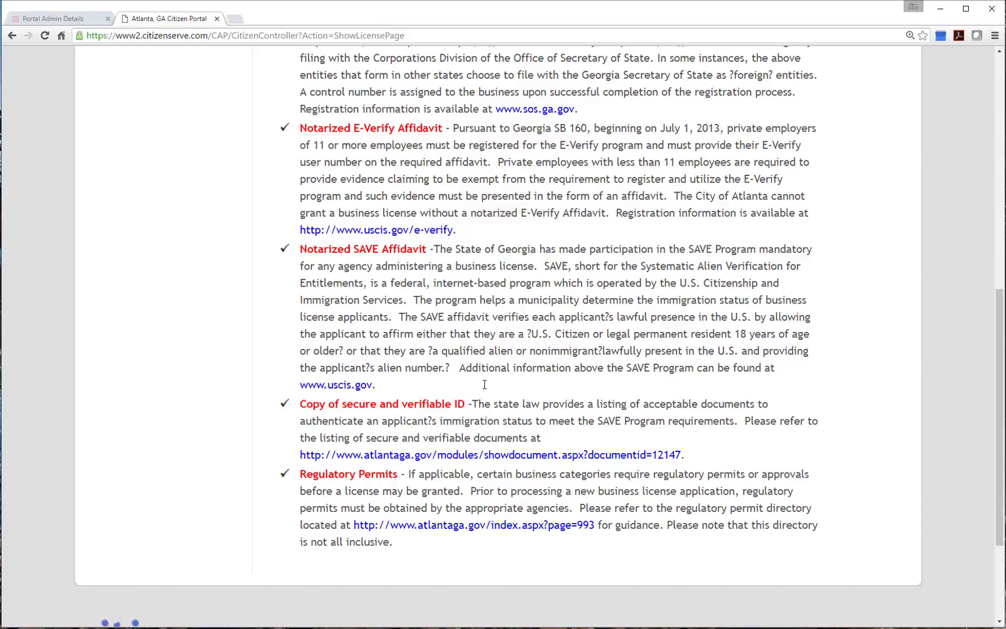
scroll(484, 385, up, 8)
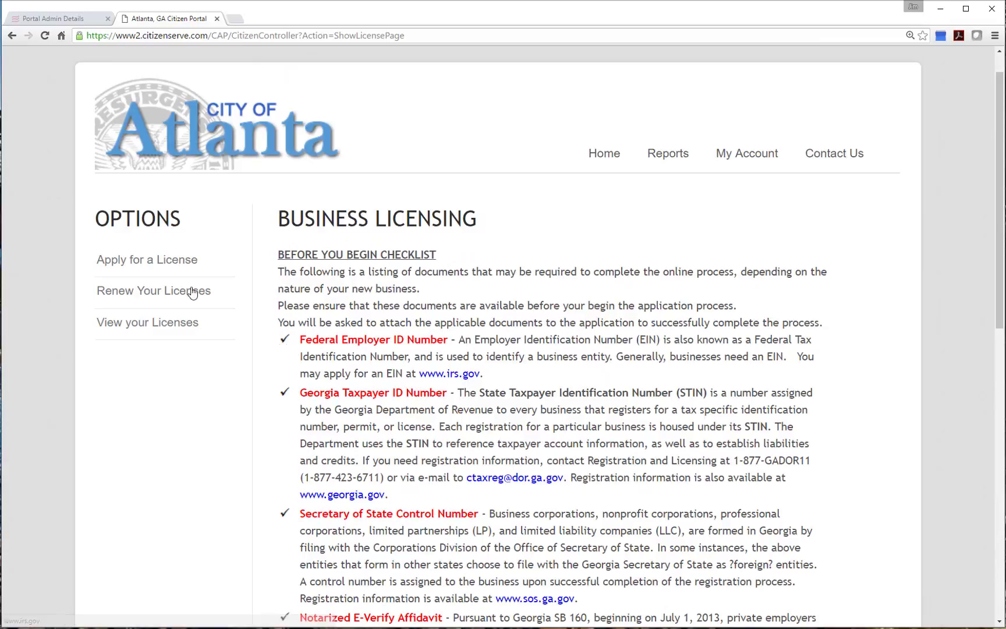
click(132, 261)
Log in with the applicant's saved username and the account password
click(416, 345)
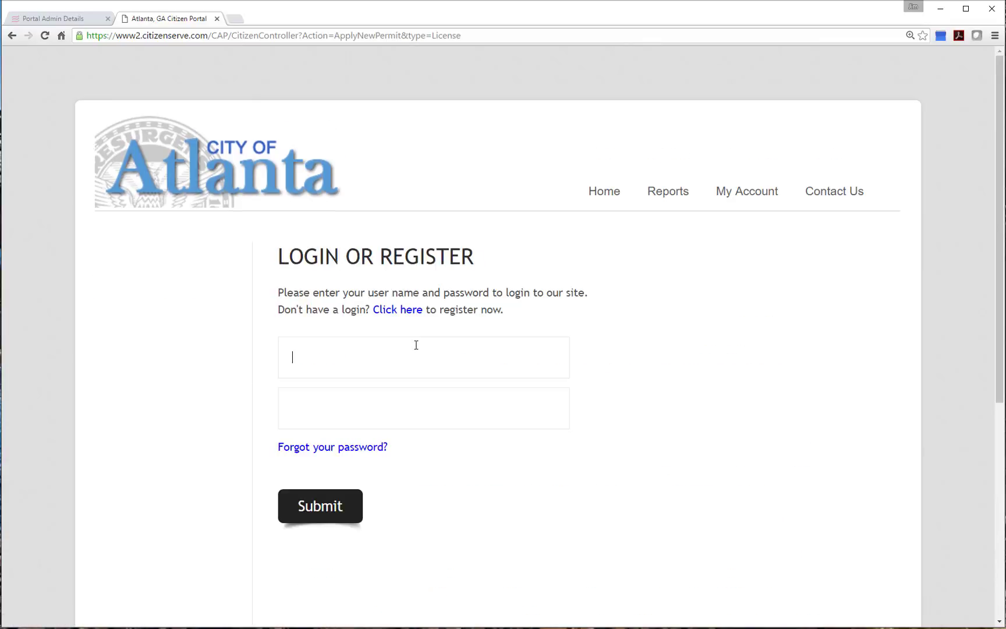
text(j)
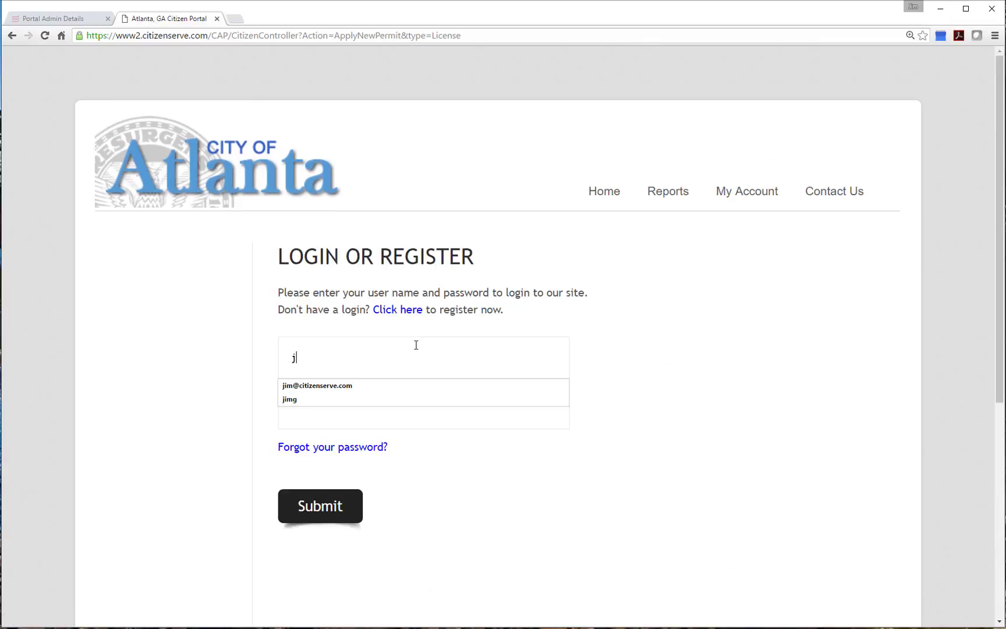
click(344, 385)
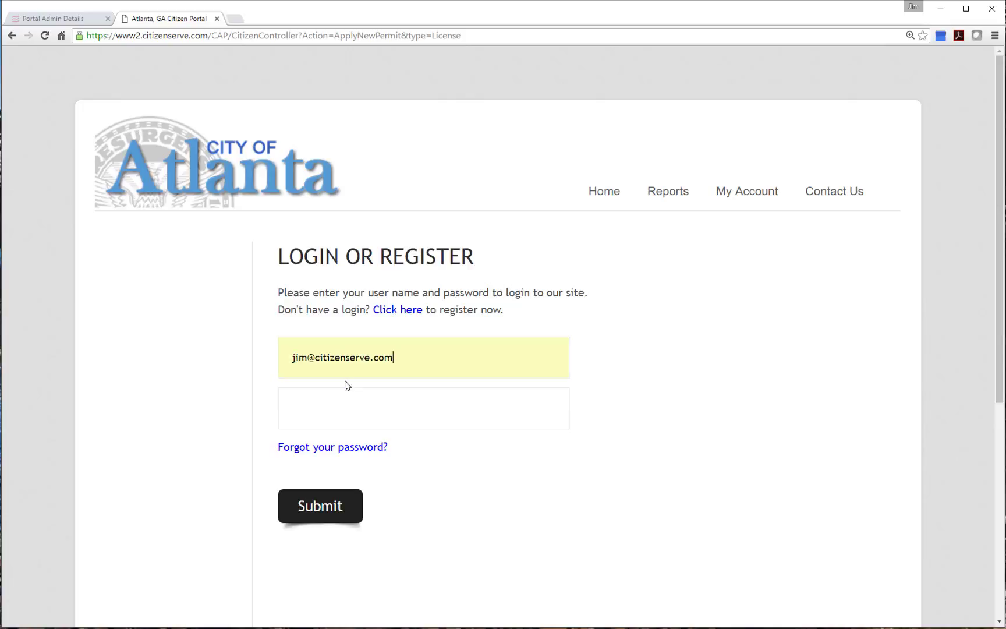
click(345, 407)
text(********)
click(321, 504)
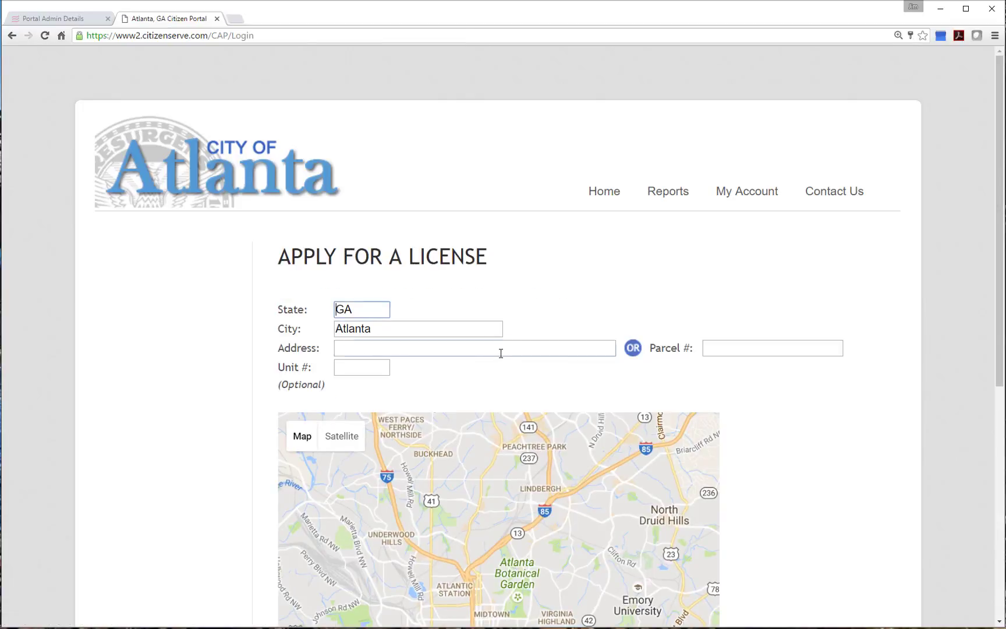
click(501, 353)
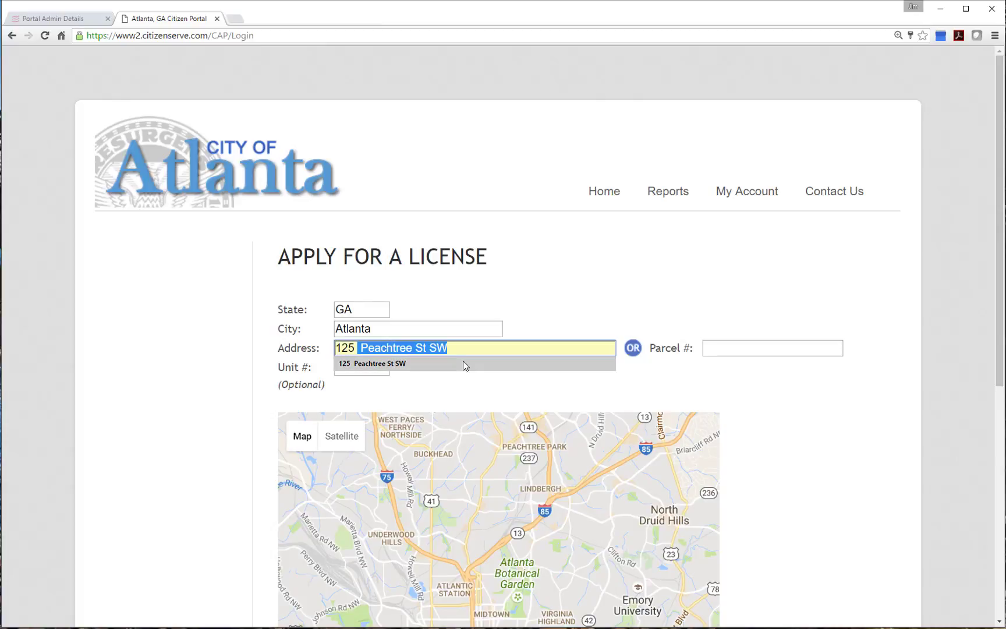
click(464, 363)
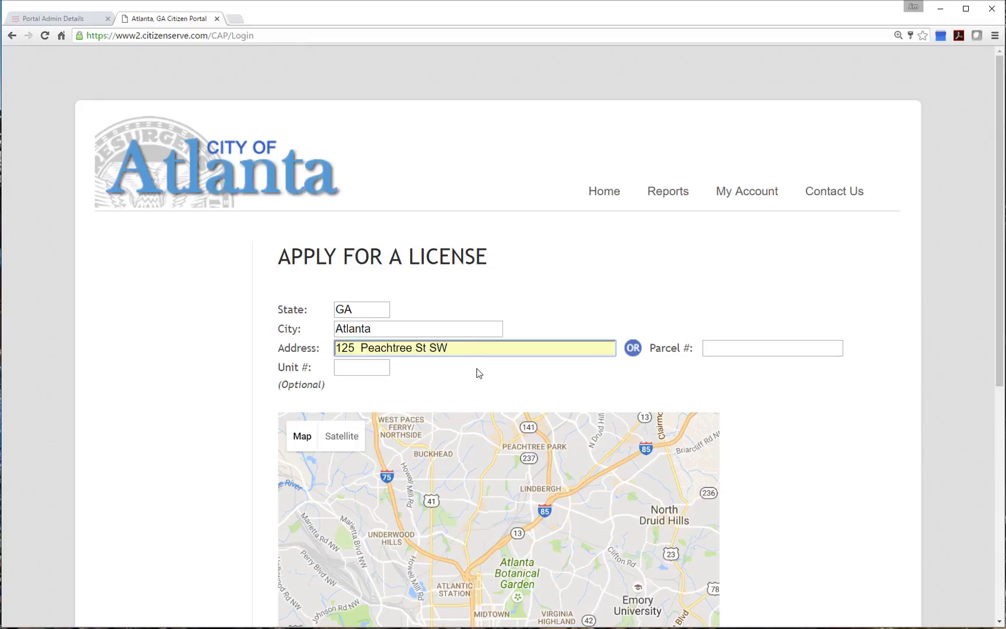
click(730, 347)
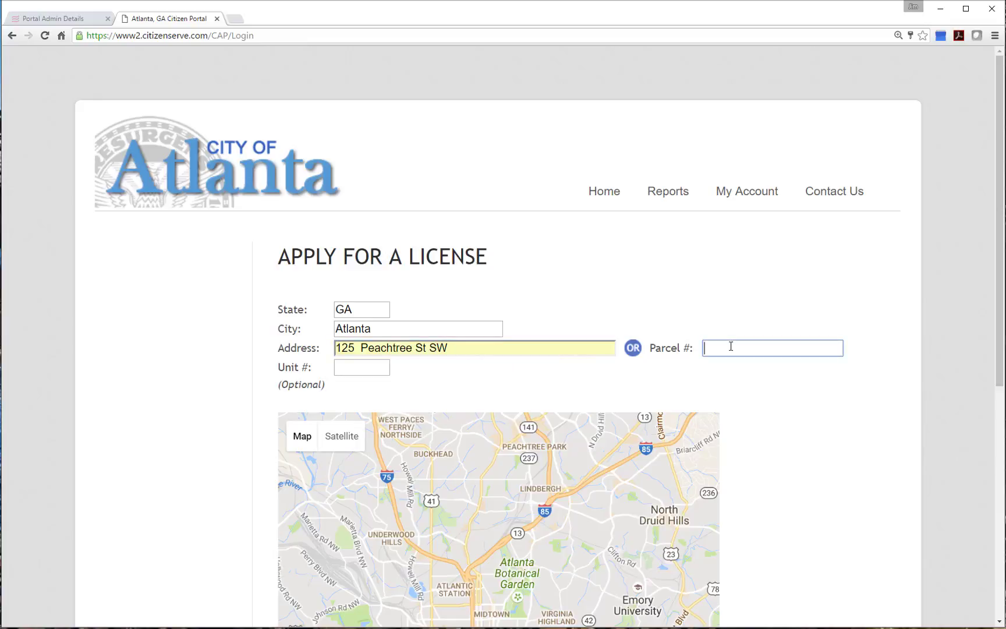
scroll(757, 369, down, 2)
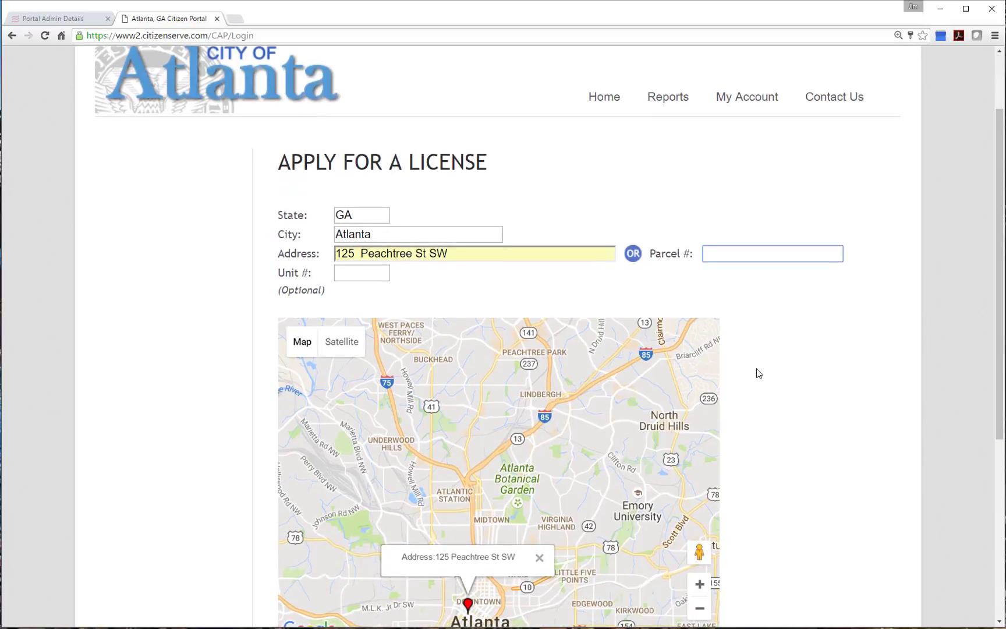
scroll(759, 373, down, 1)
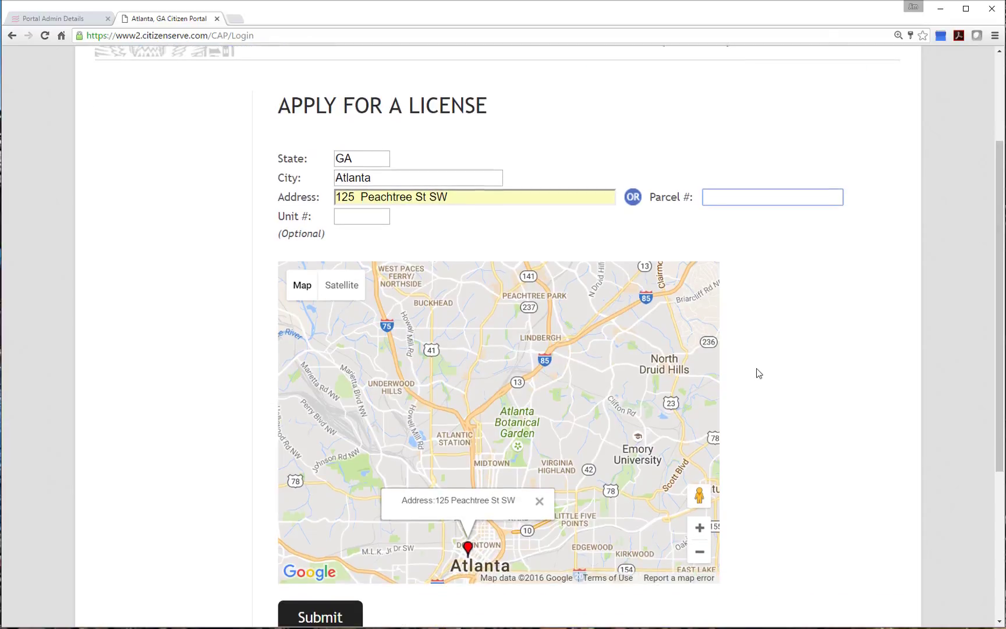
scroll(759, 373, down, 1)
click(331, 580)
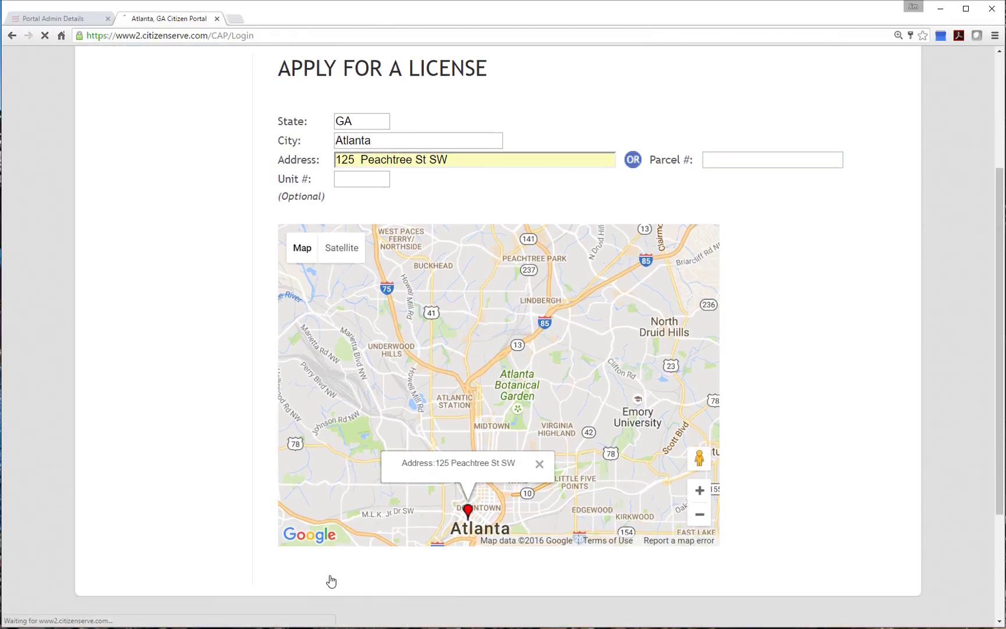
Name the business 'Jim's Bar and Grill' with license type Accommodation, Food Services
click(573, 363)
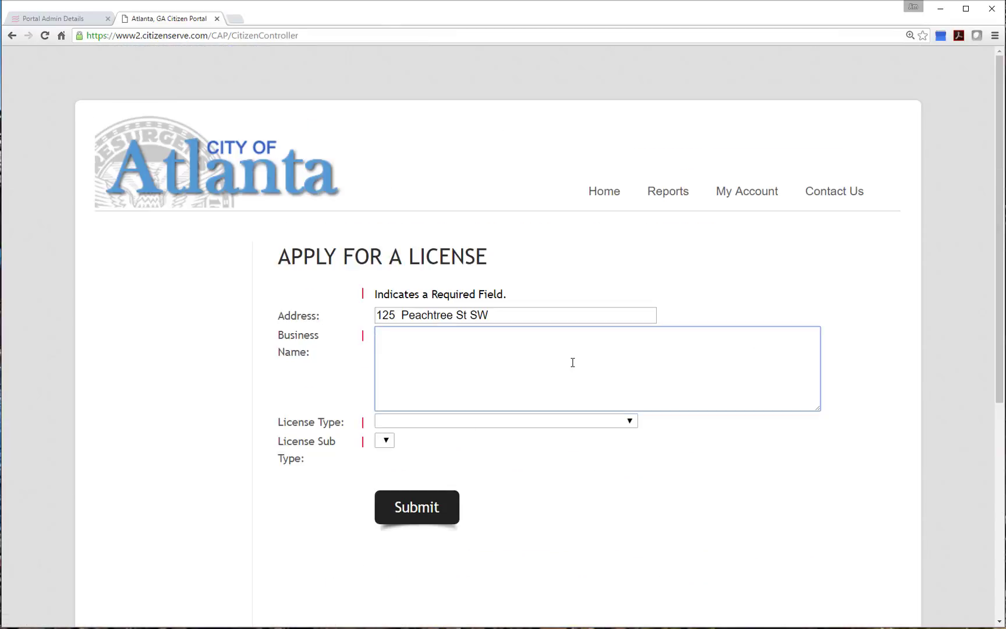
text(Jim's Bar and Grill)
click(549, 424)
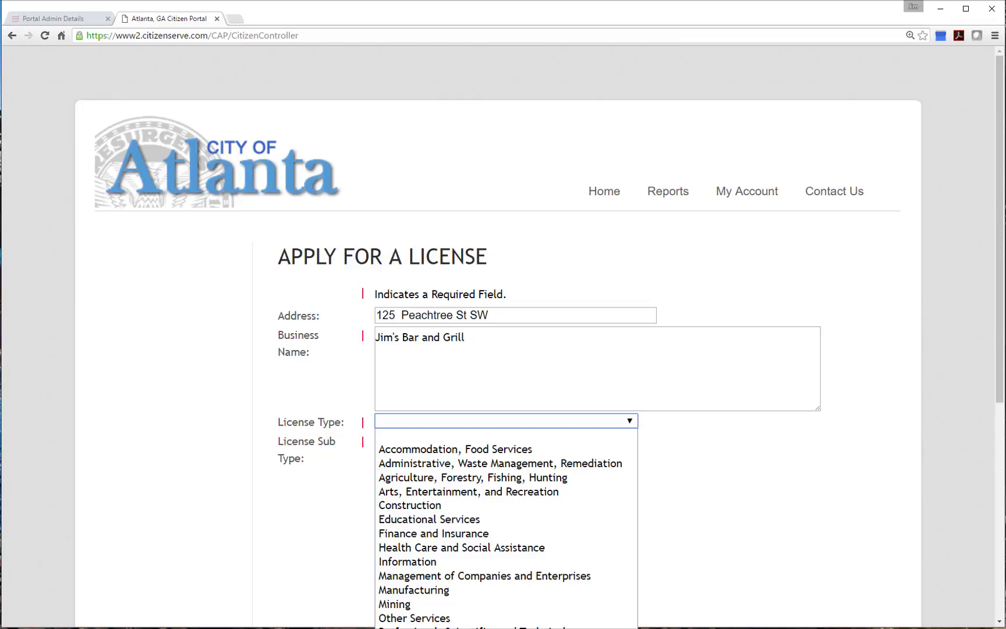
click(465, 452)
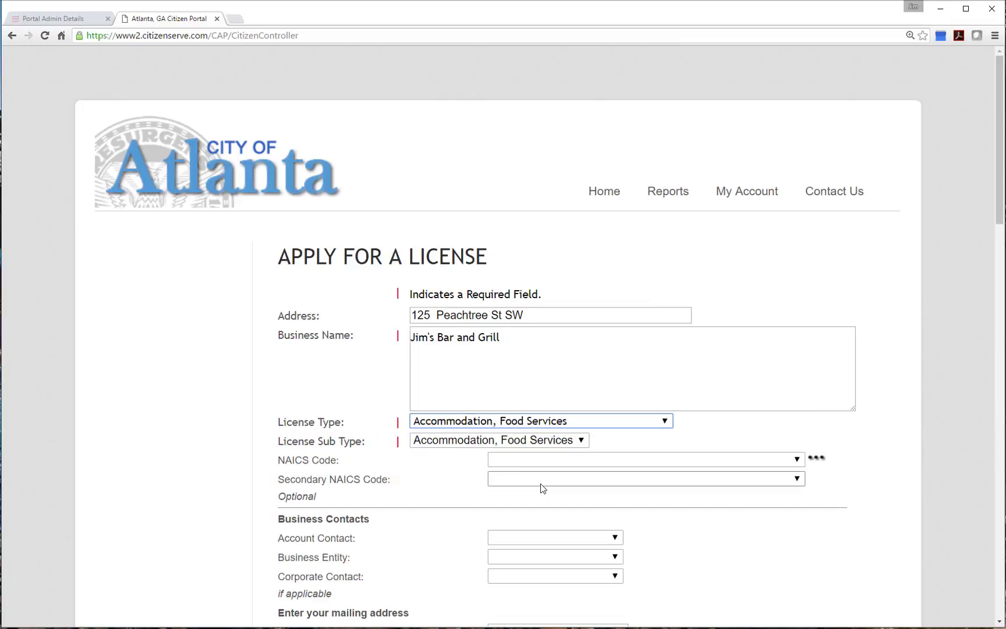
scroll(499, 472, down, 1)
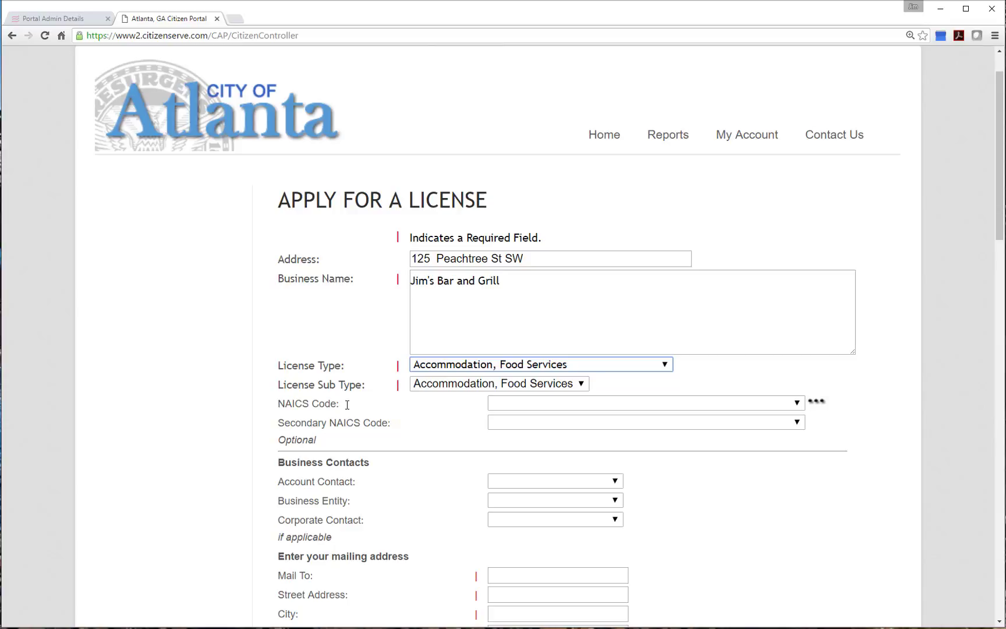
Choose NAICS code 722410 Drinking Places (Alcoholic Beverages) and view its longer description
click(526, 406)
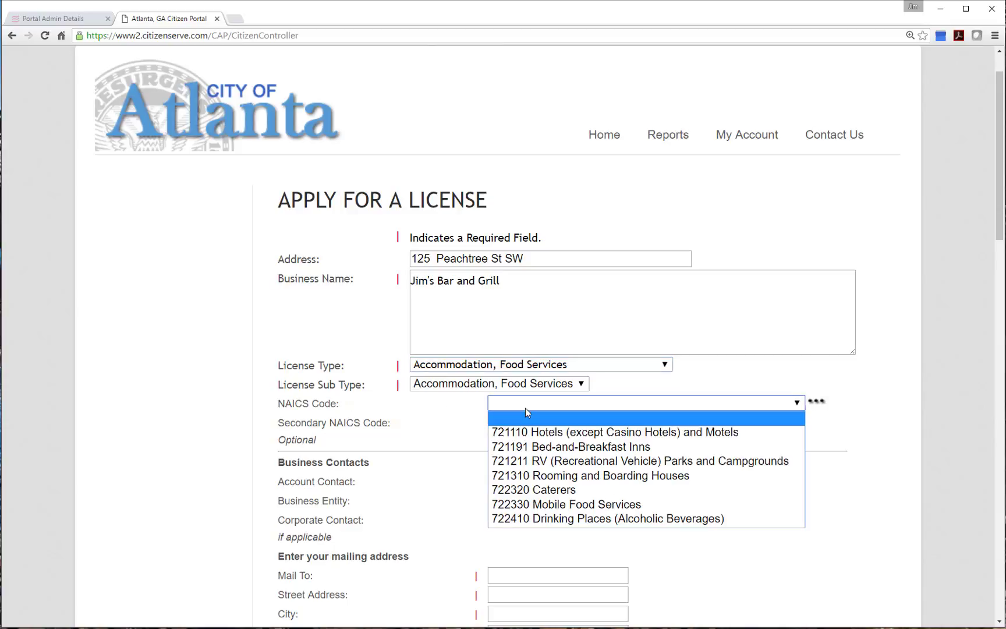
click(574, 520)
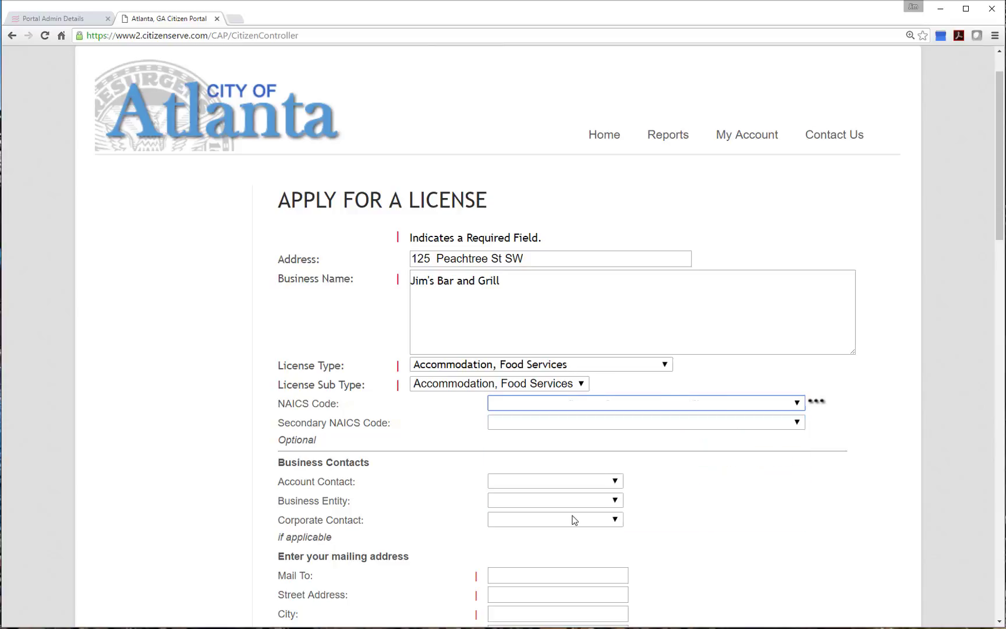
click(817, 401)
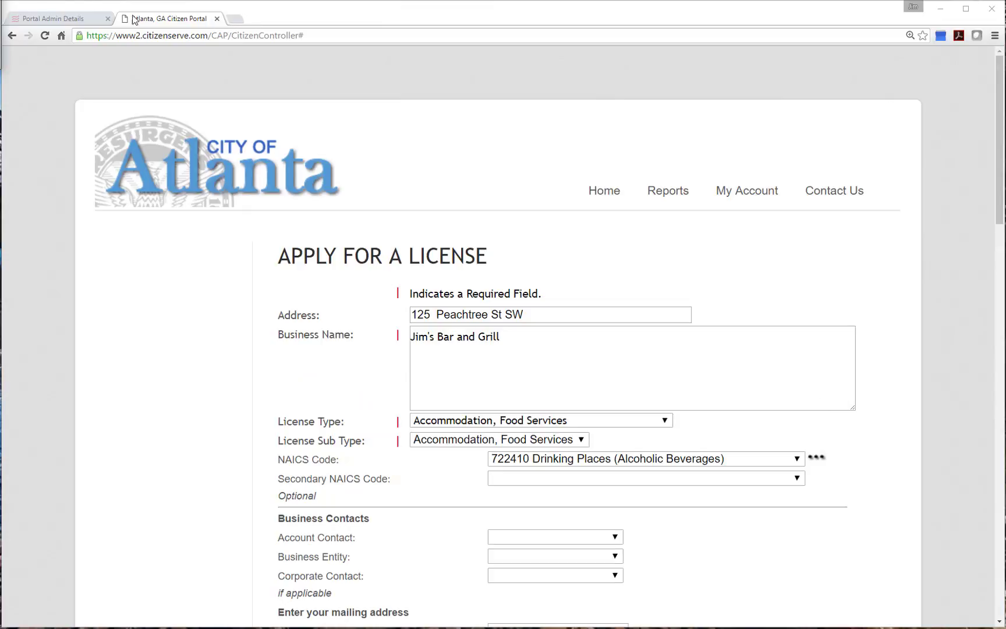
drag(291, 175, 628, 296)
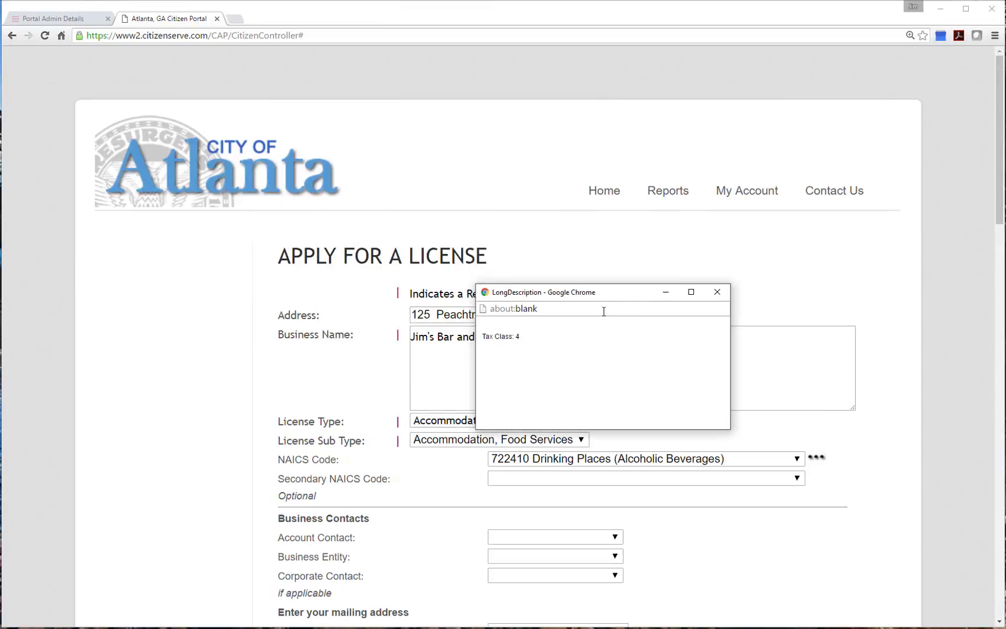
click(716, 300)
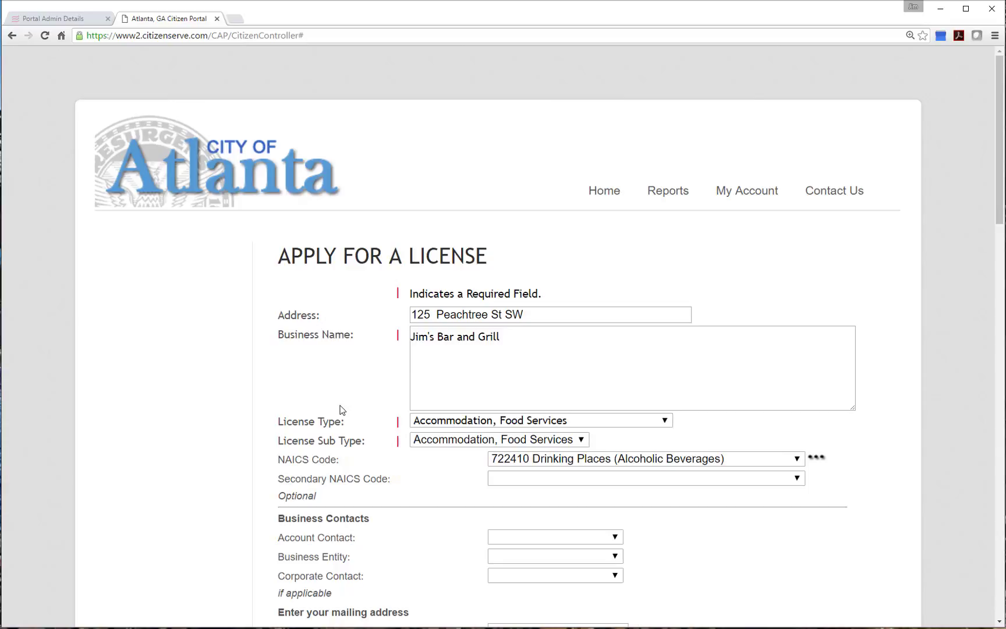
Leave secondary NAICS empty; make Online Solutions the account contact, business entity and corporate contact
click(614, 478)
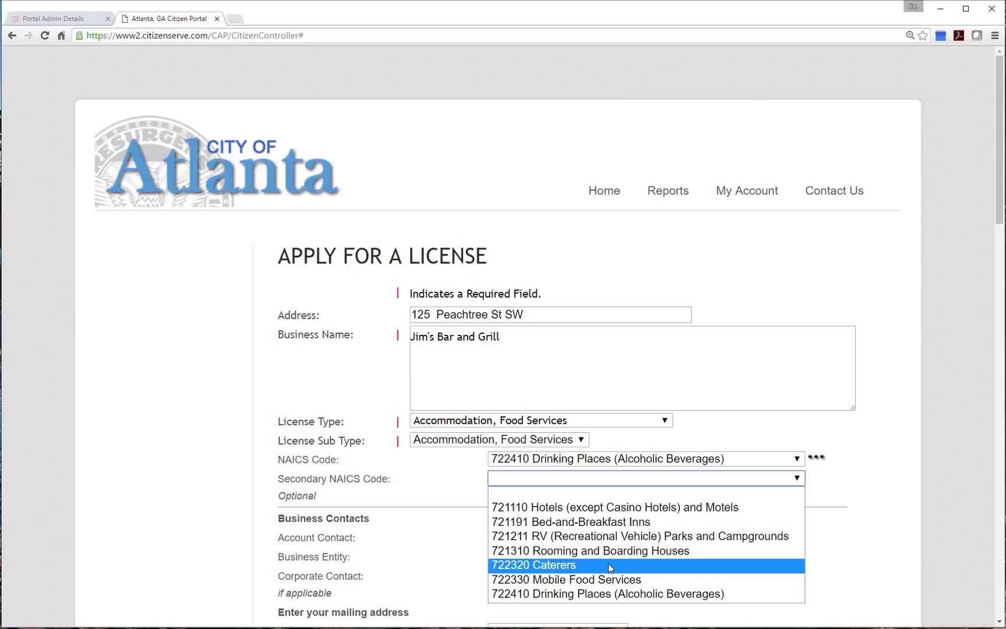
click(438, 508)
scroll(454, 486, down, 2)
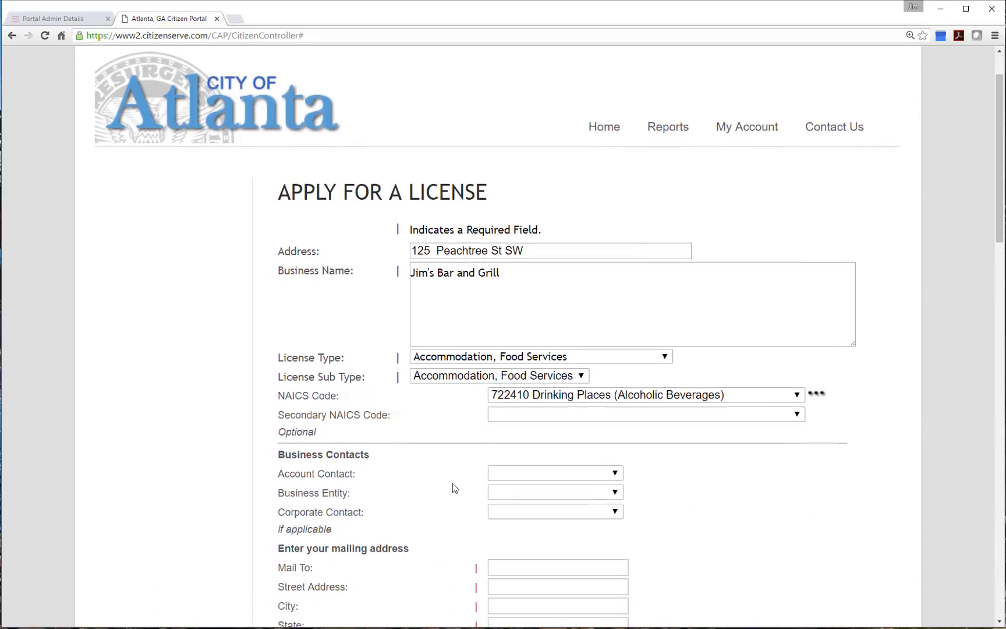
click(577, 443)
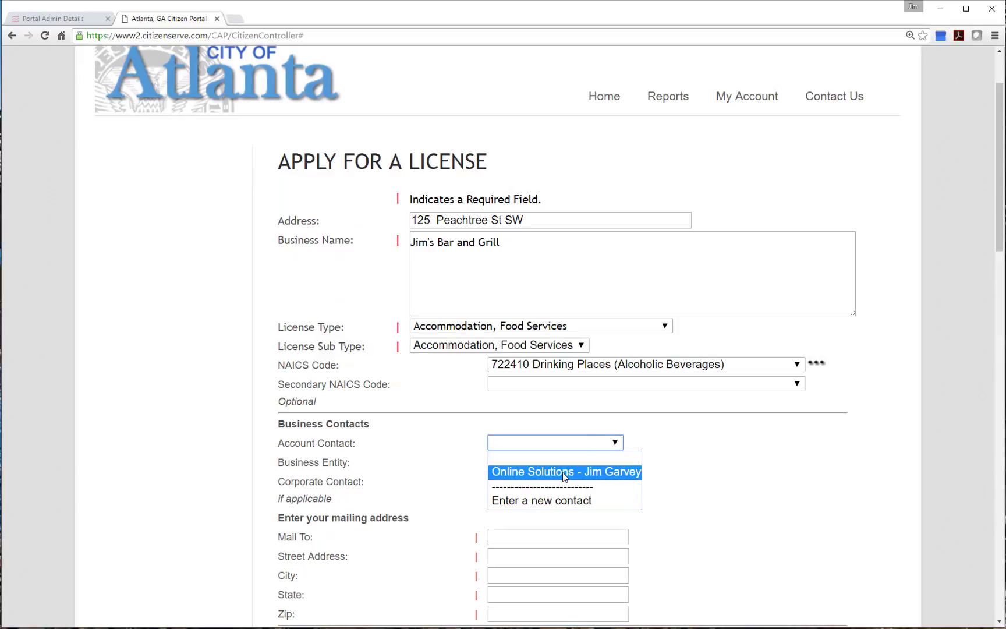
click(564, 472)
click(512, 465)
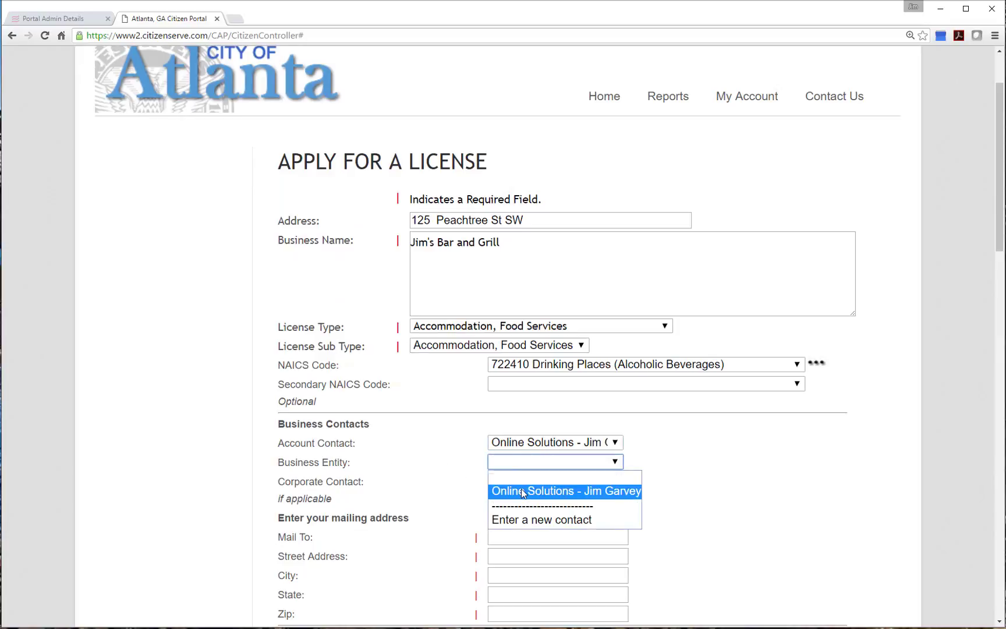
click(521, 489)
click(530, 481)
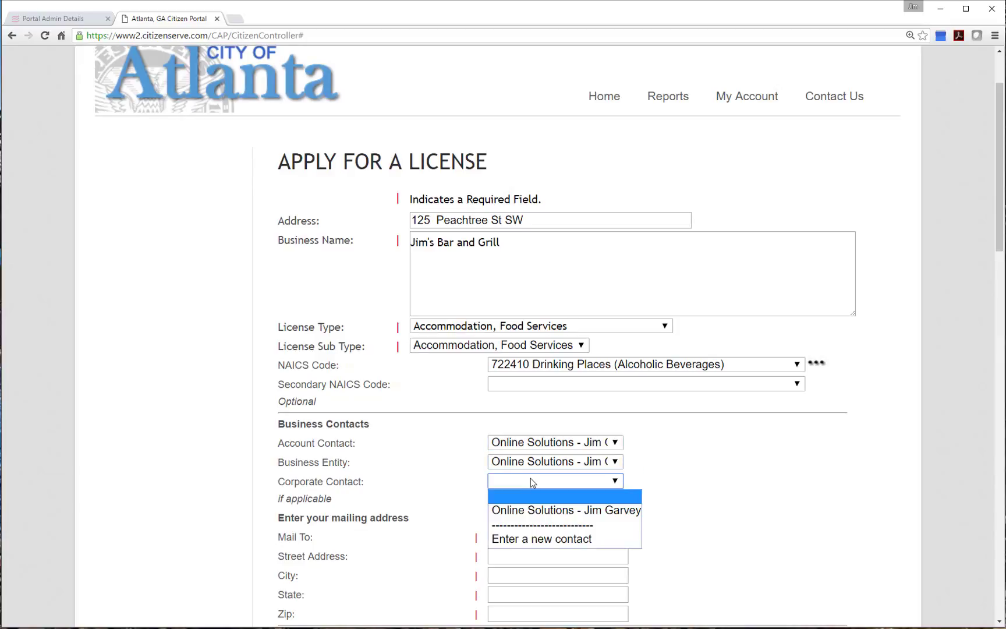
click(556, 511)
Look over the Mail To field and the how-are-you-applying options without choosing one
scroll(663, 494, down, 2)
scroll(664, 494, down, 1)
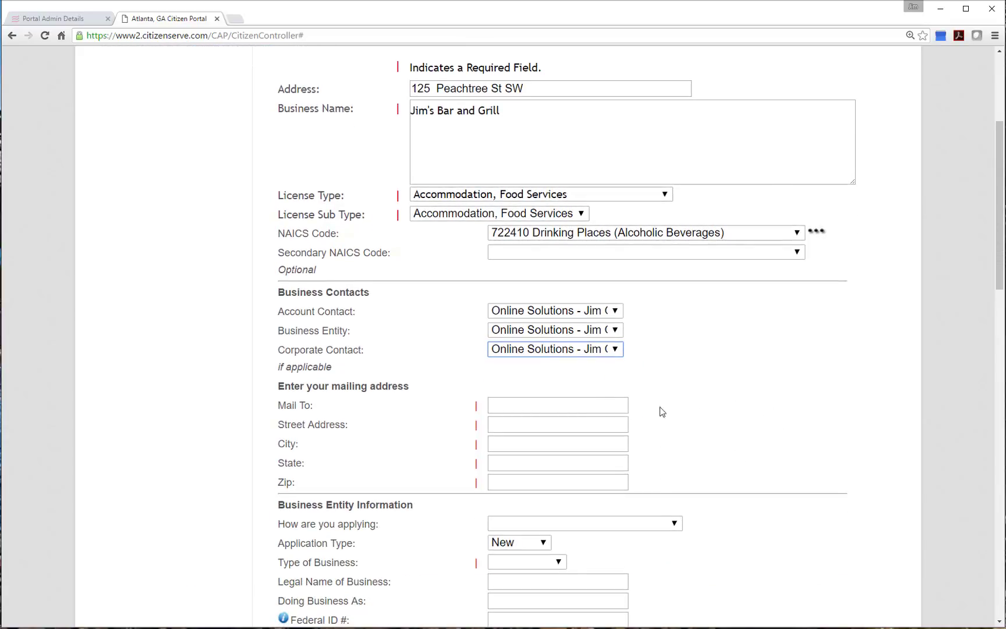
click(600, 402)
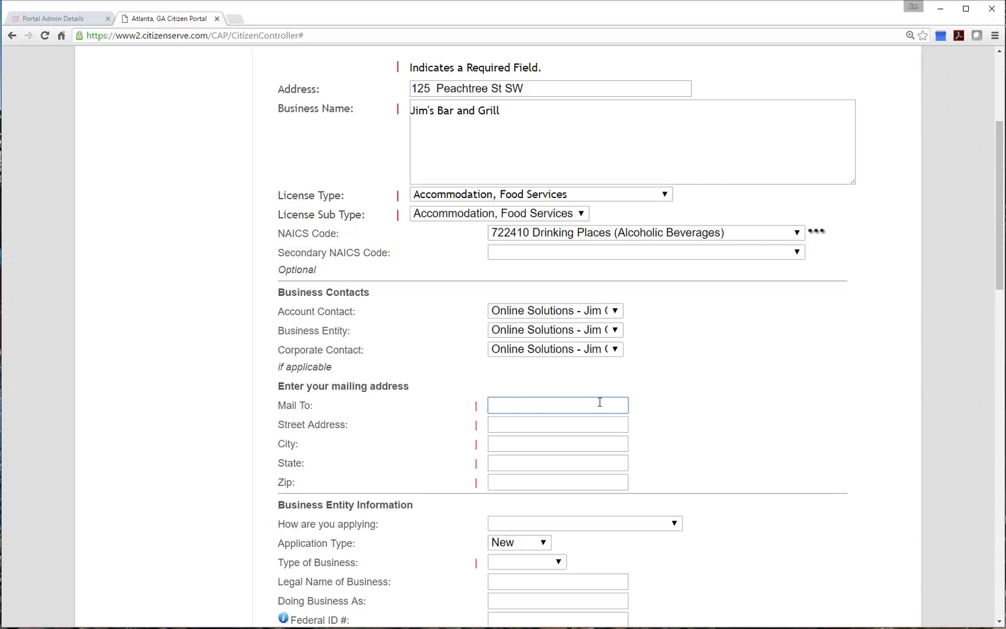
scroll(600, 441, down, 2)
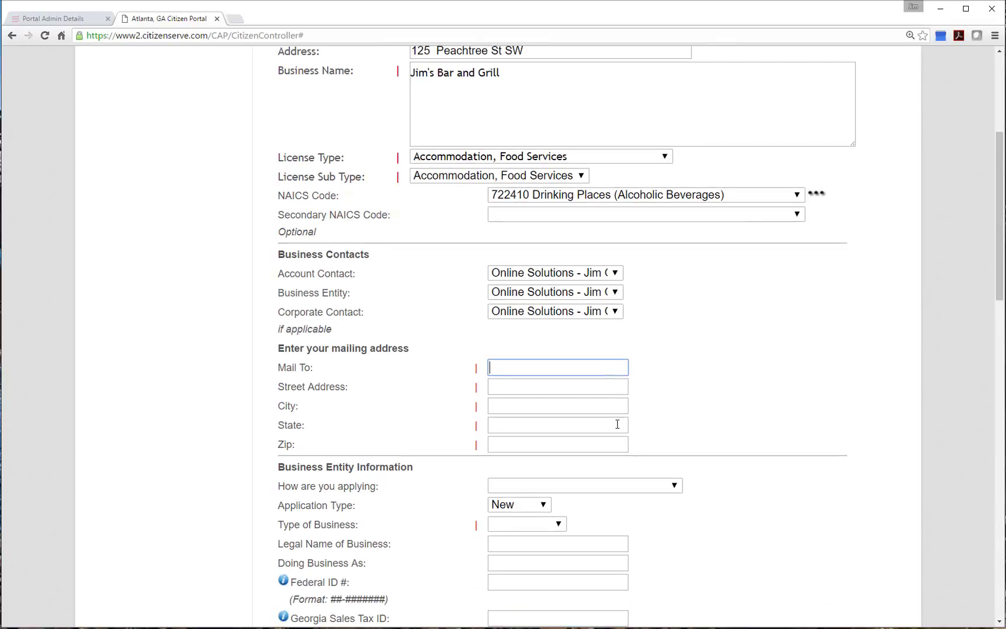
click(598, 428)
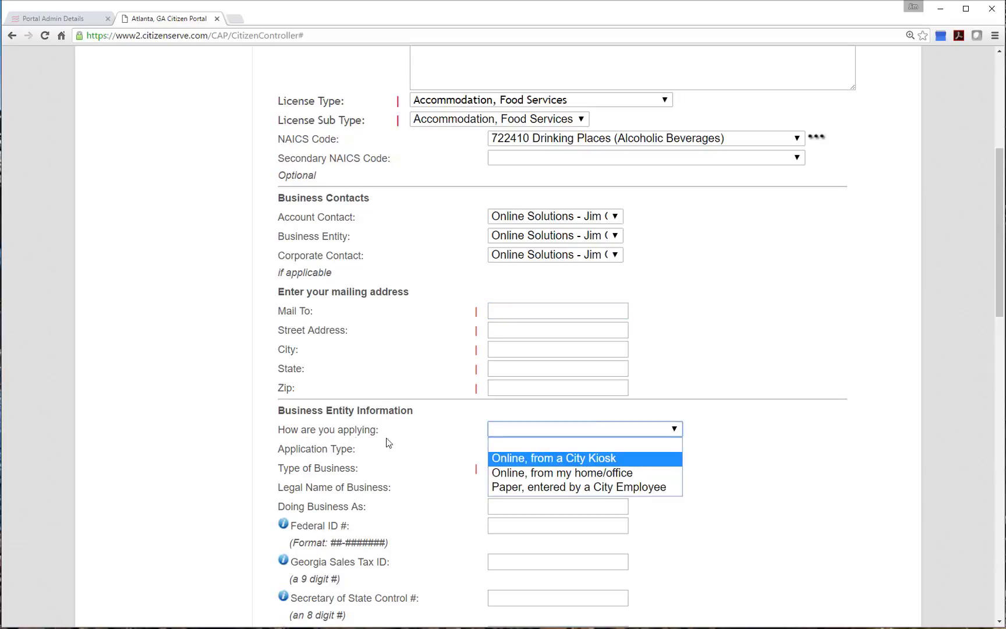
click(730, 429)
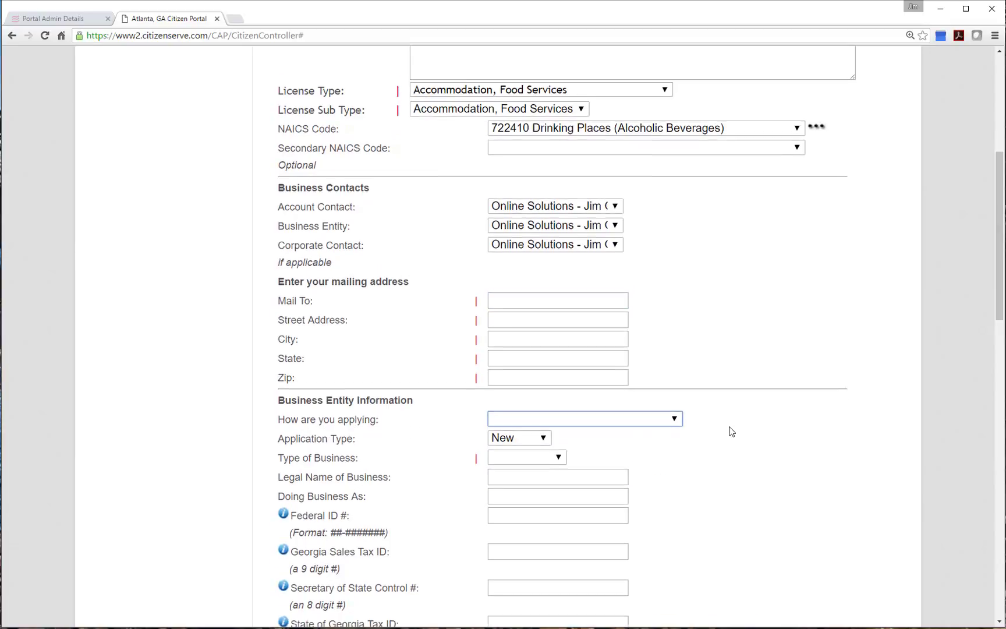
scroll(731, 422, down, 3)
click(574, 261)
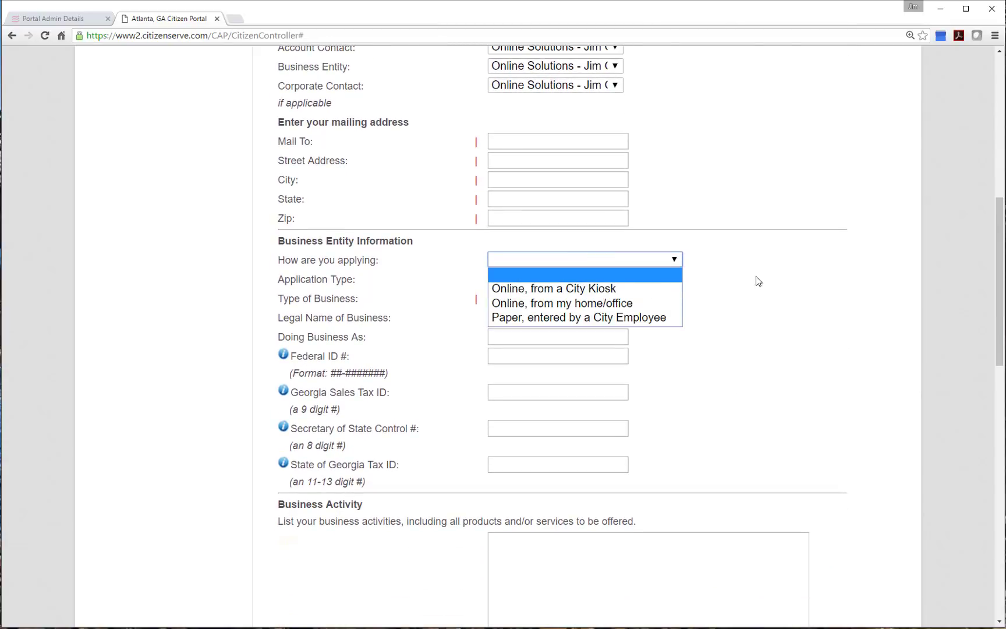
Set the Type of Business to Corporation
scroll(752, 291, down, 2)
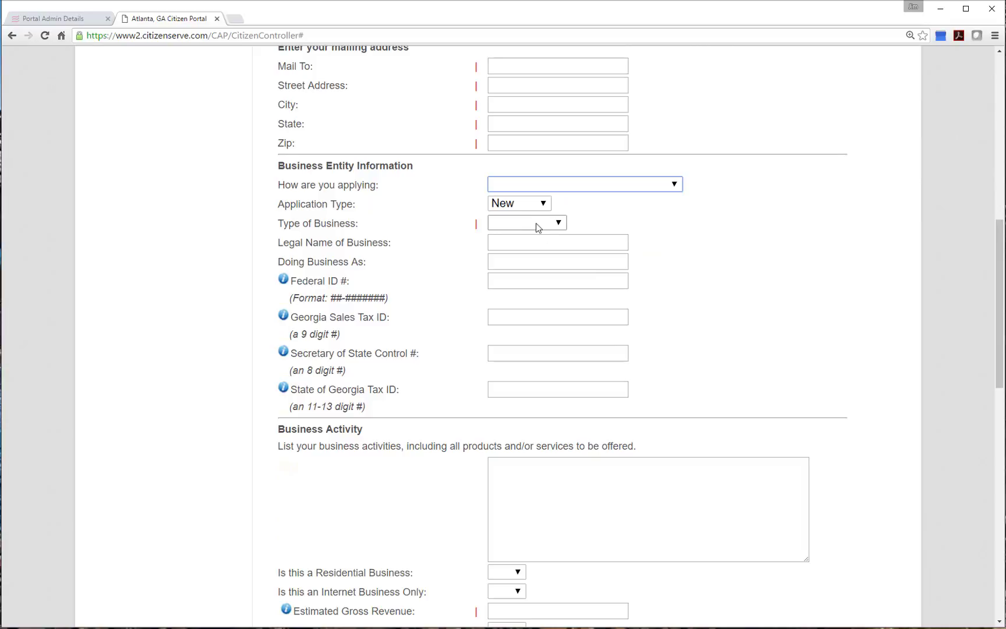
click(542, 224)
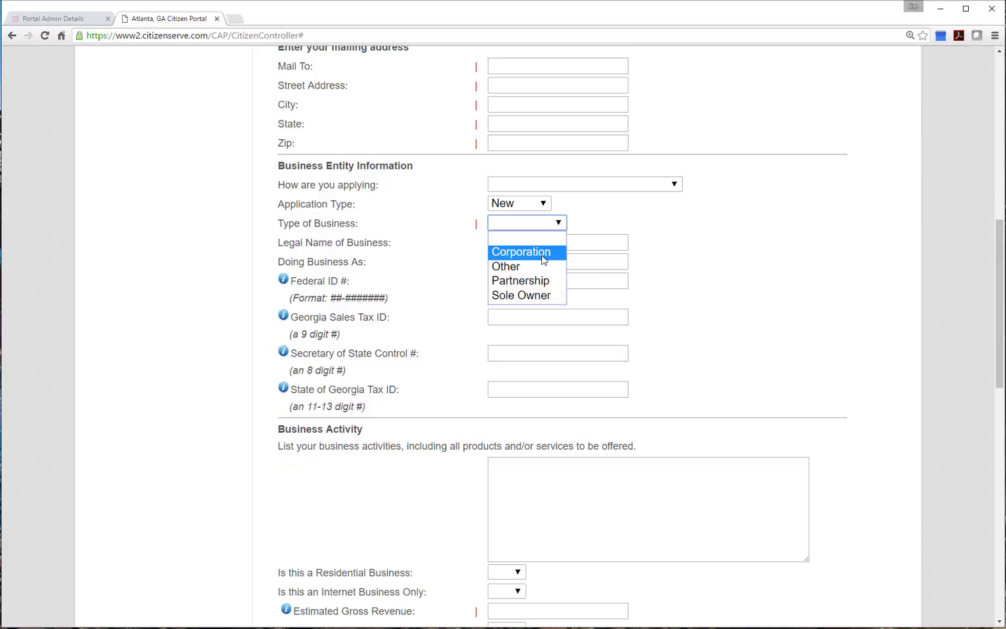
click(542, 256)
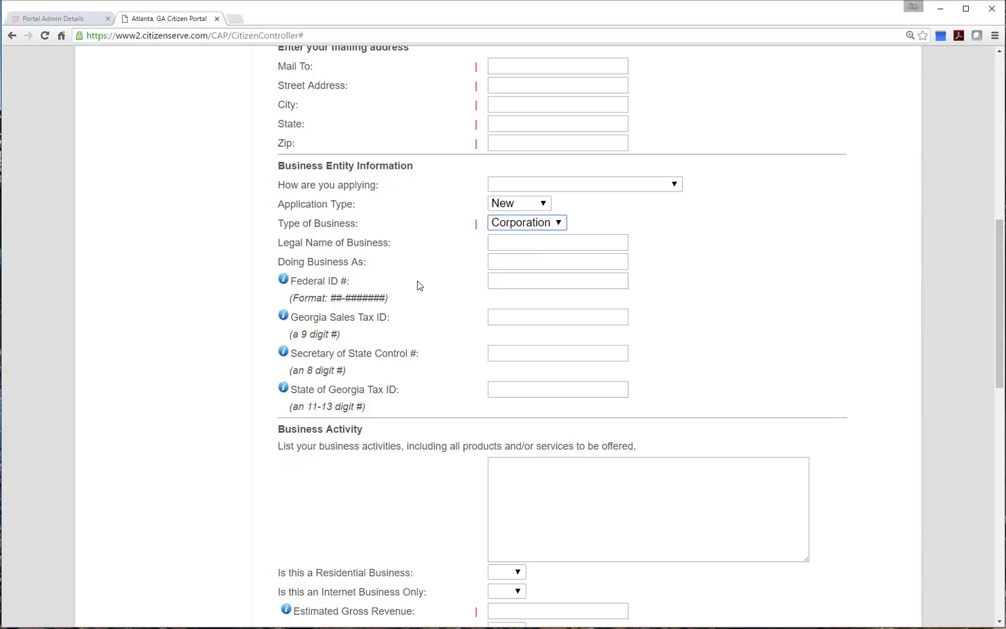
View the Federal ID help document, then return to the application form
scroll(420, 288, down, 3)
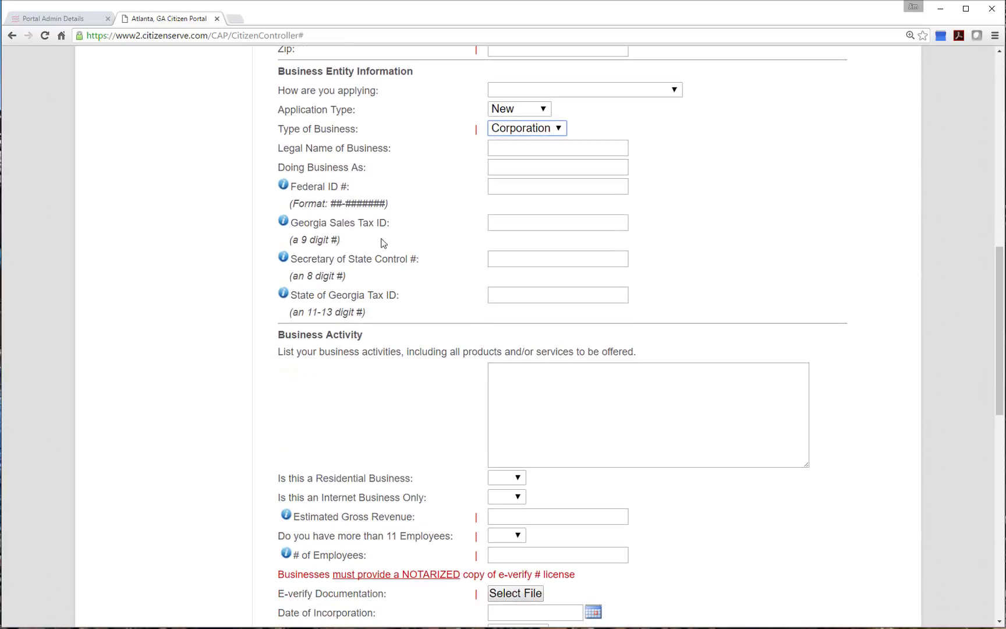
scroll(433, 281, down, 2)
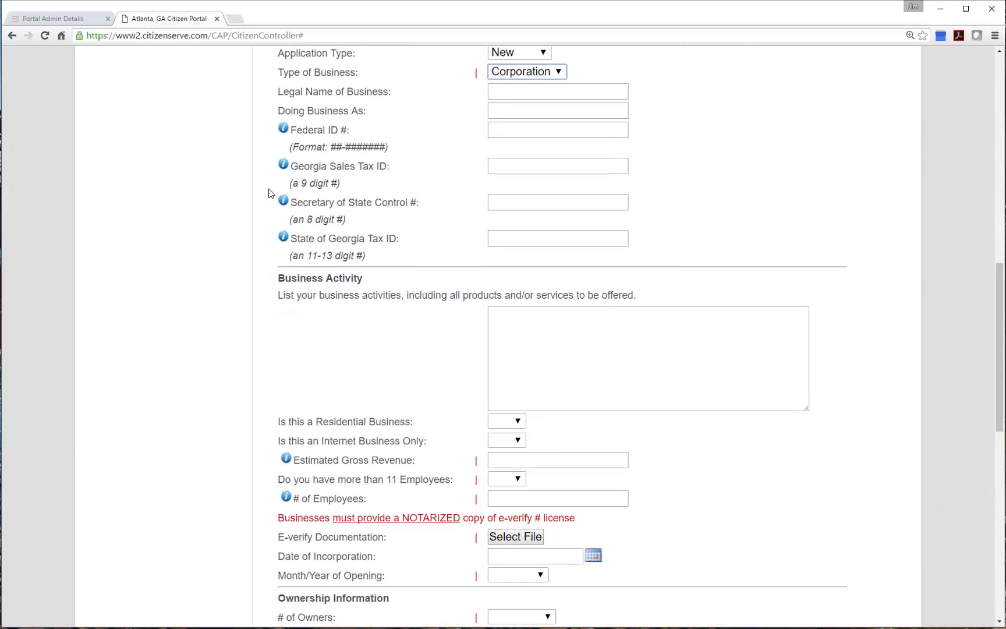
click(284, 132)
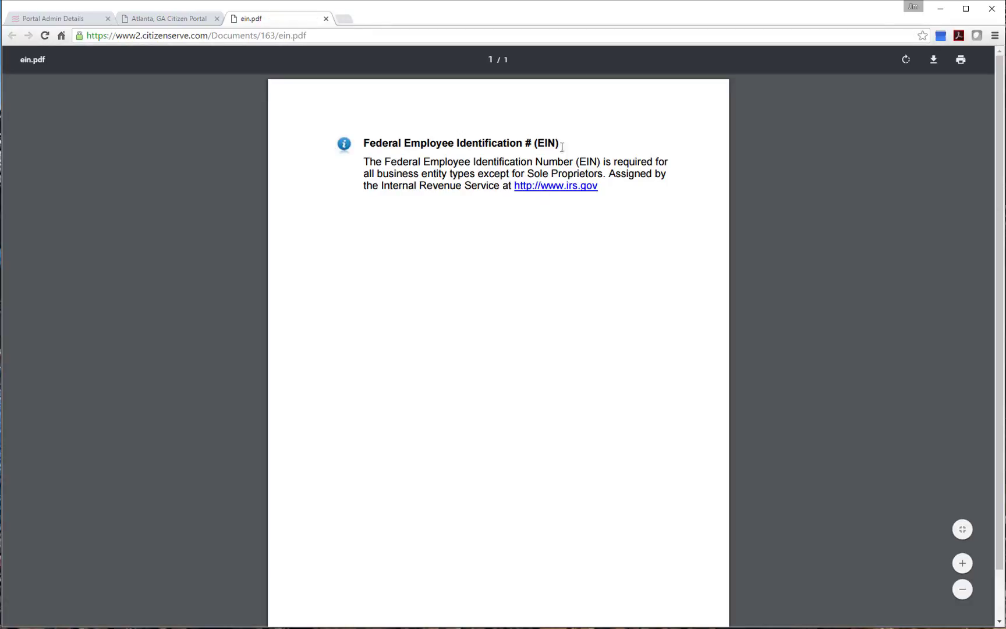
click(190, 21)
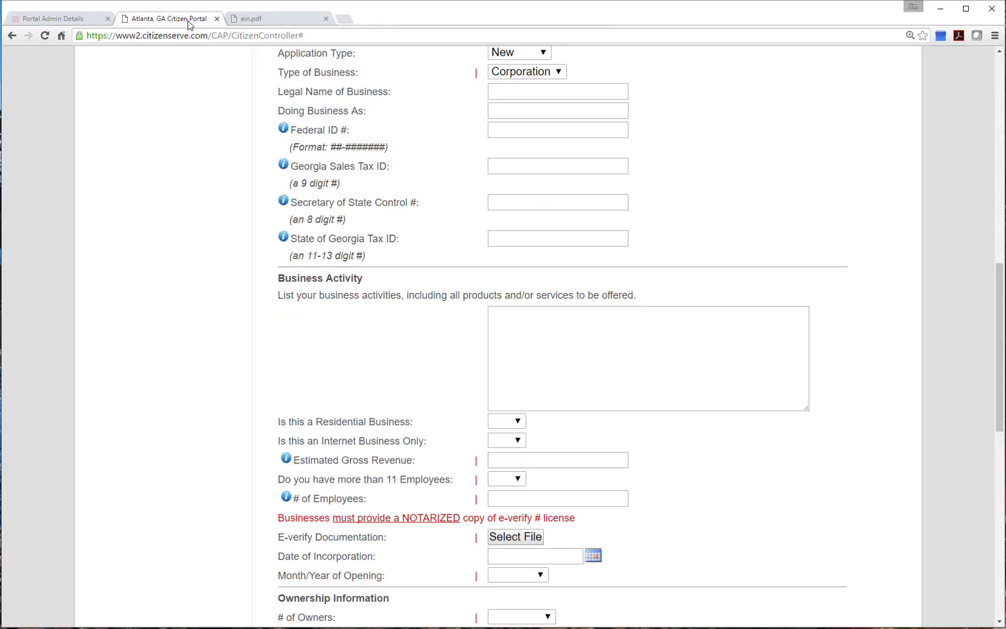
click(513, 313)
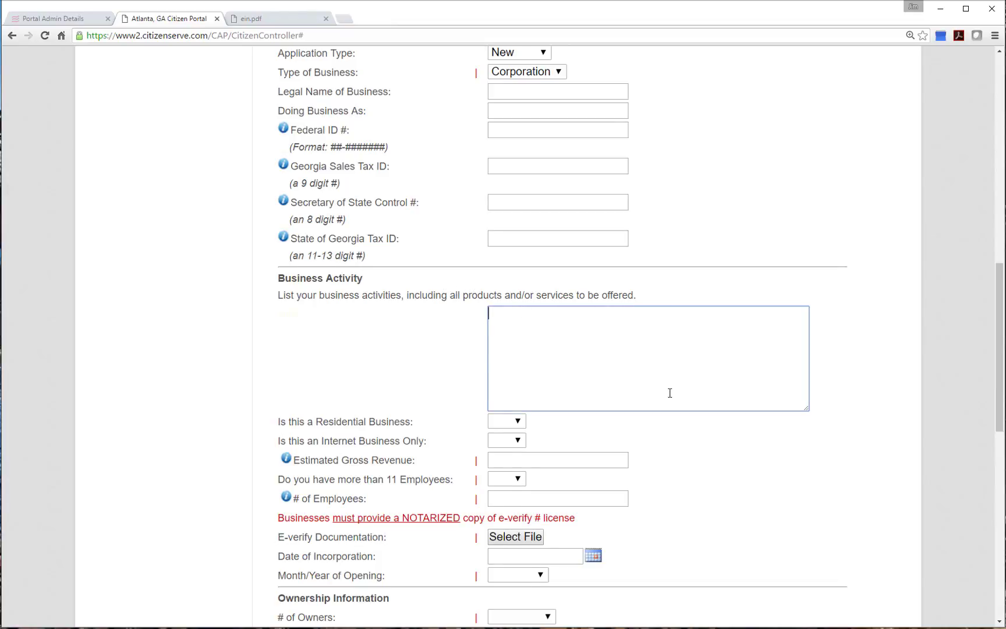
Answer No to whether this is a residential business
scroll(669, 393, down, 3)
click(514, 271)
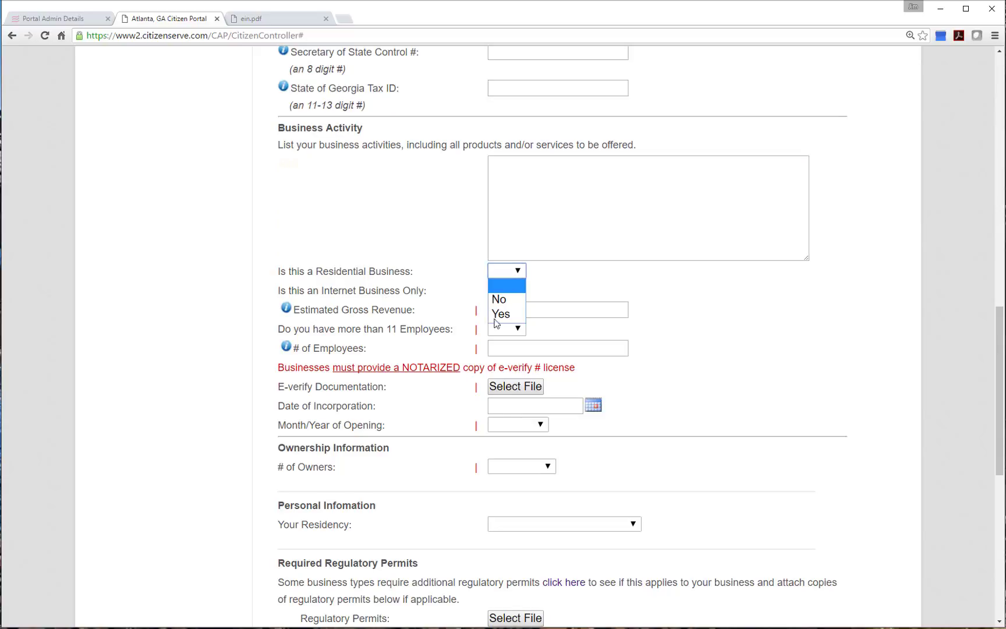
click(502, 315)
click(506, 278)
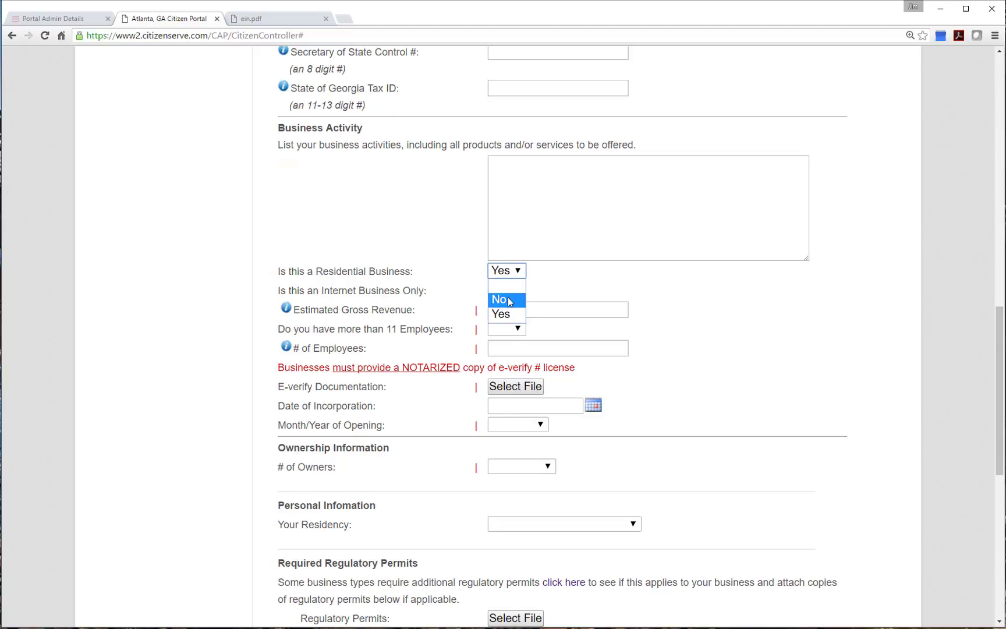
click(501, 298)
Answer No to internet business only and Yes to more than 11 employees
click(507, 289)
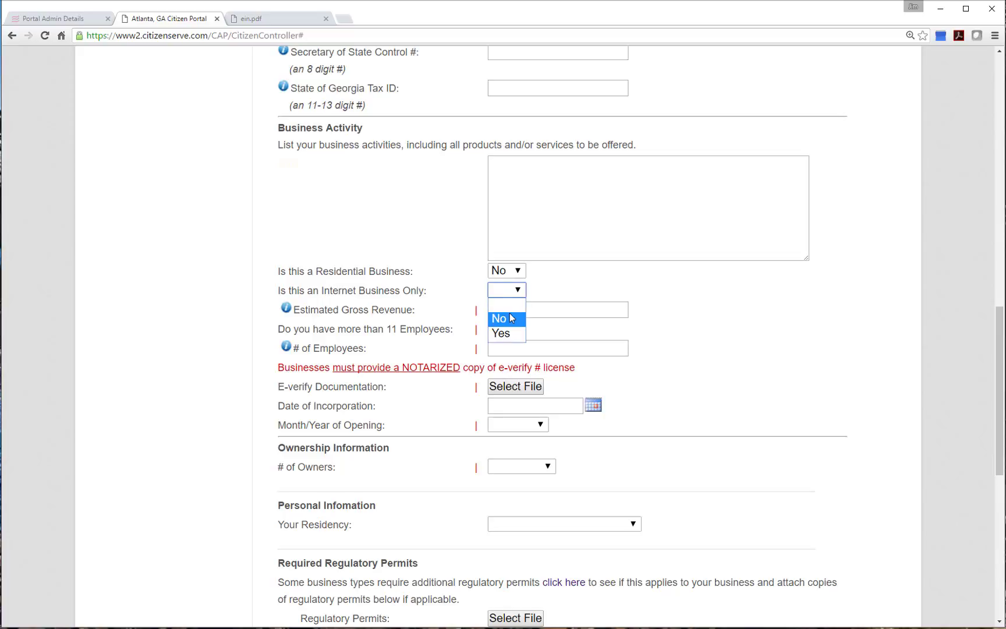
click(508, 318)
click(559, 303)
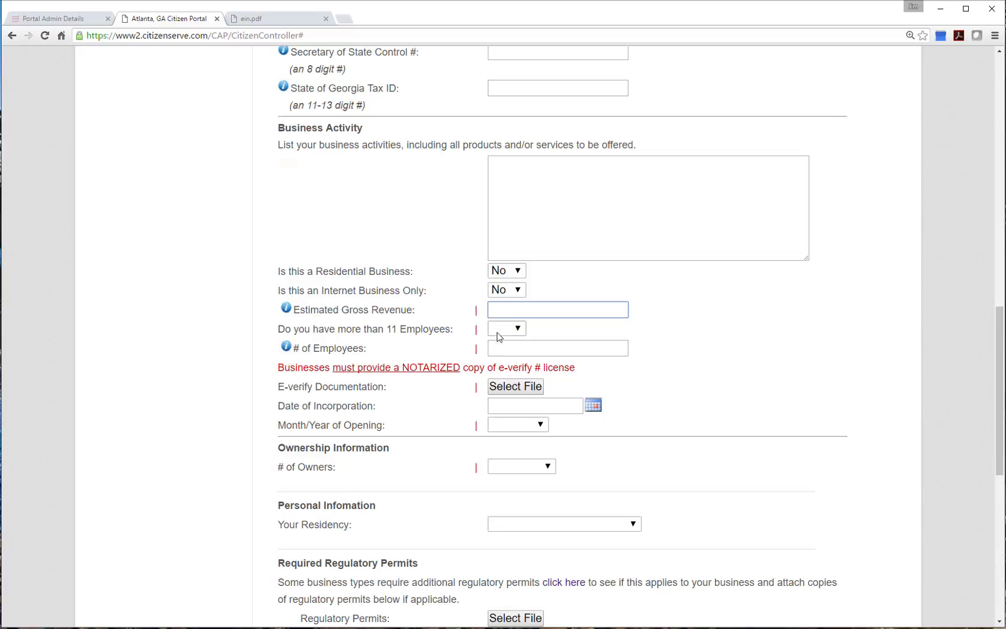
click(499, 329)
click(510, 375)
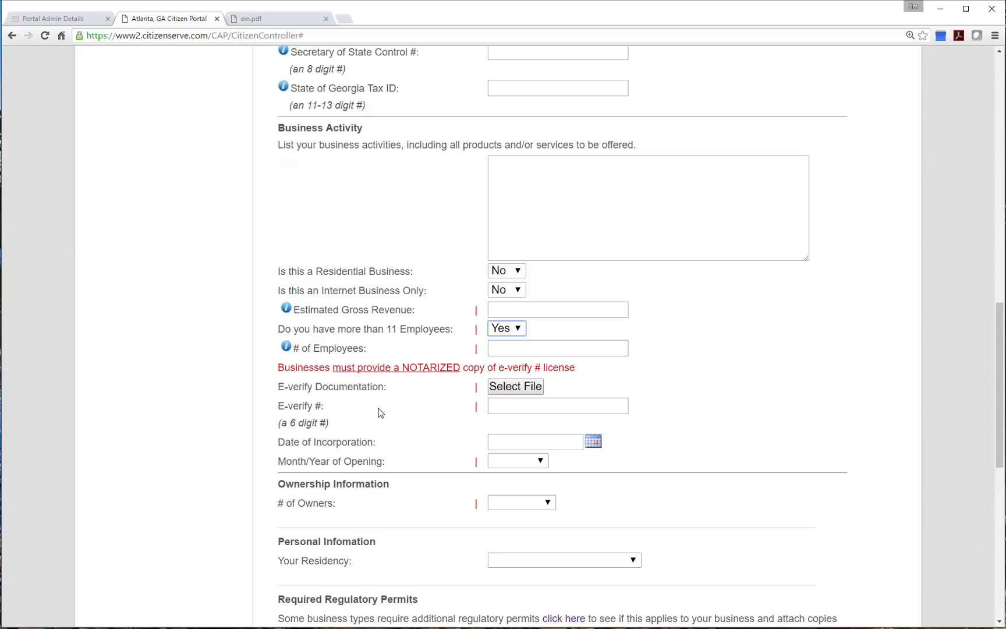
scroll(381, 413, down, 1)
click(503, 408)
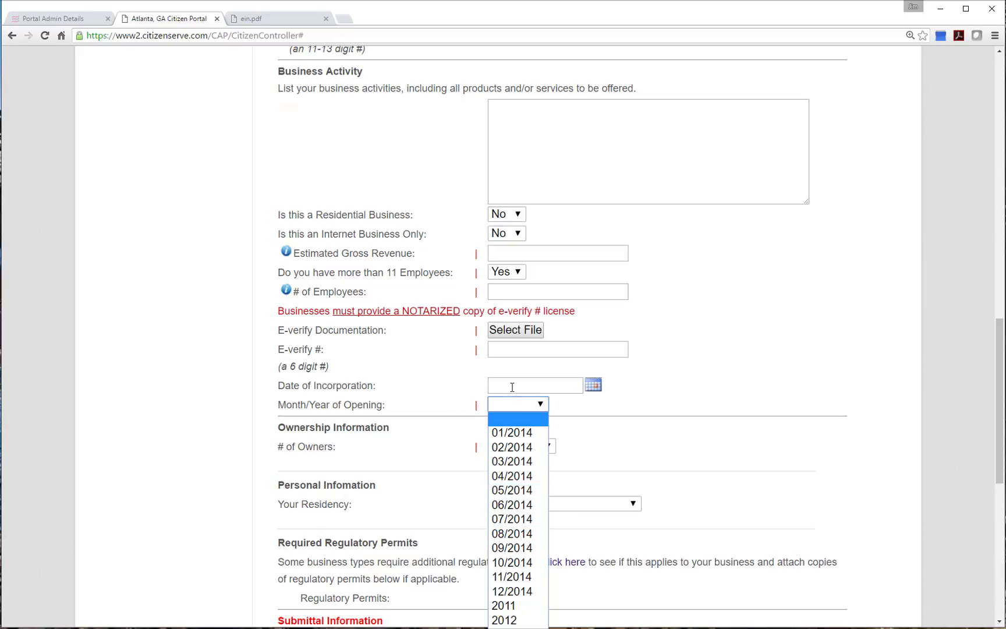
Change the Month/Year of Opening from 06/2014 to 2012 to reveal the 2012 revenue fields
click(537, 504)
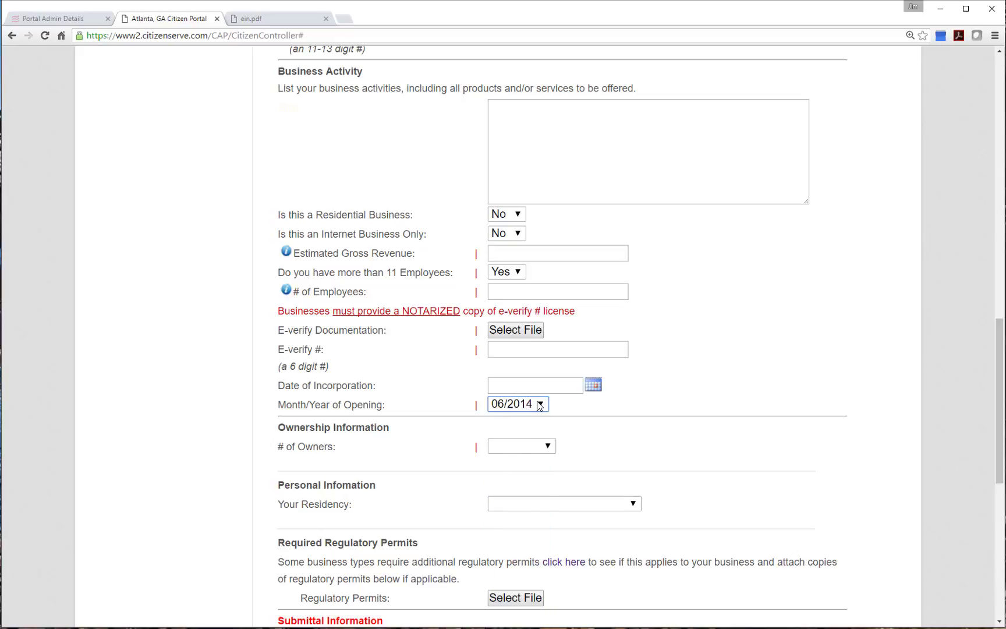
click(508, 405)
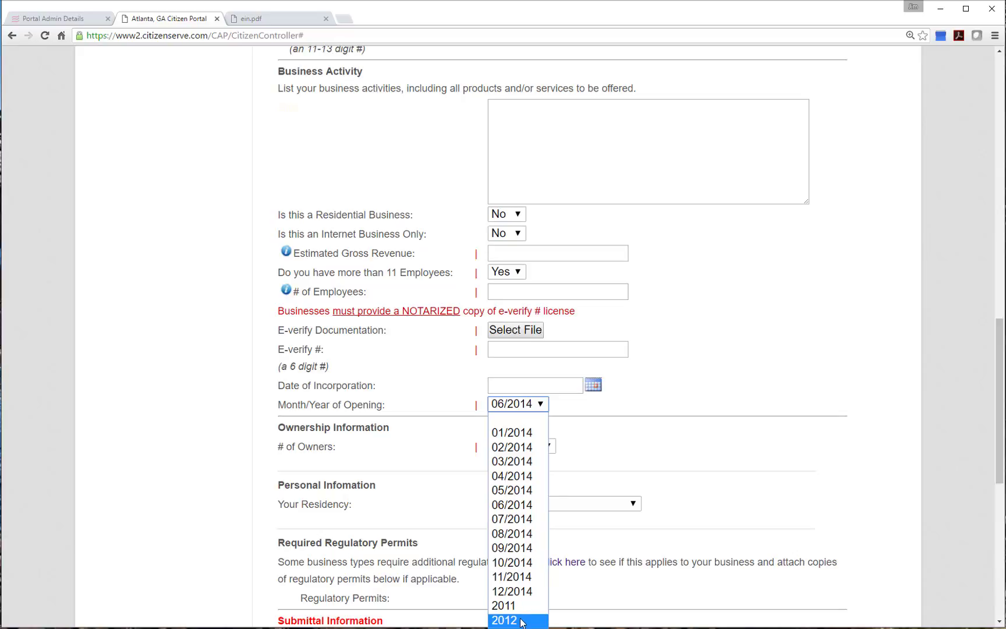
click(521, 620)
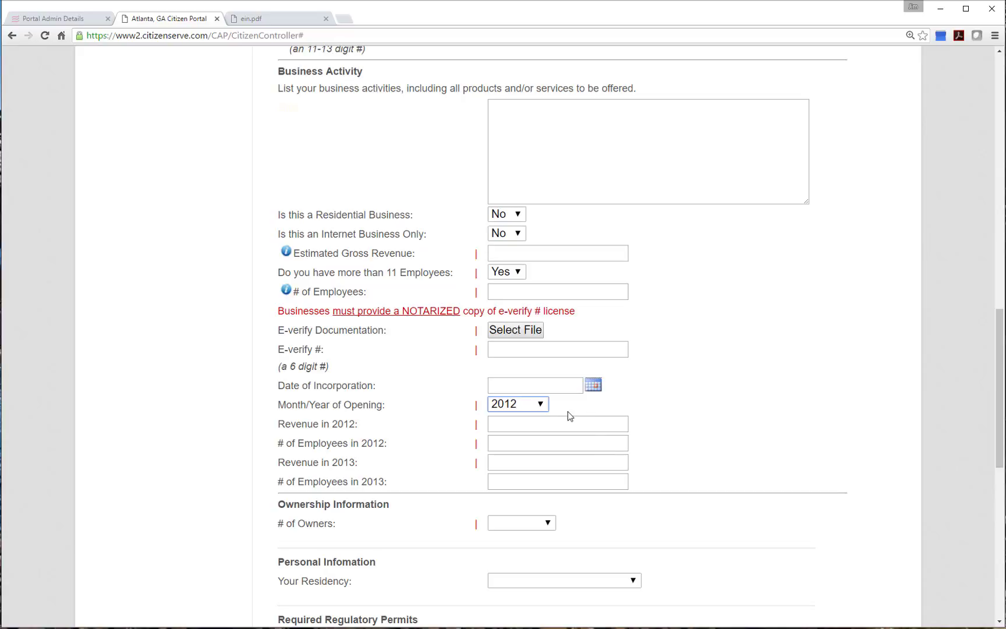
click(524, 426)
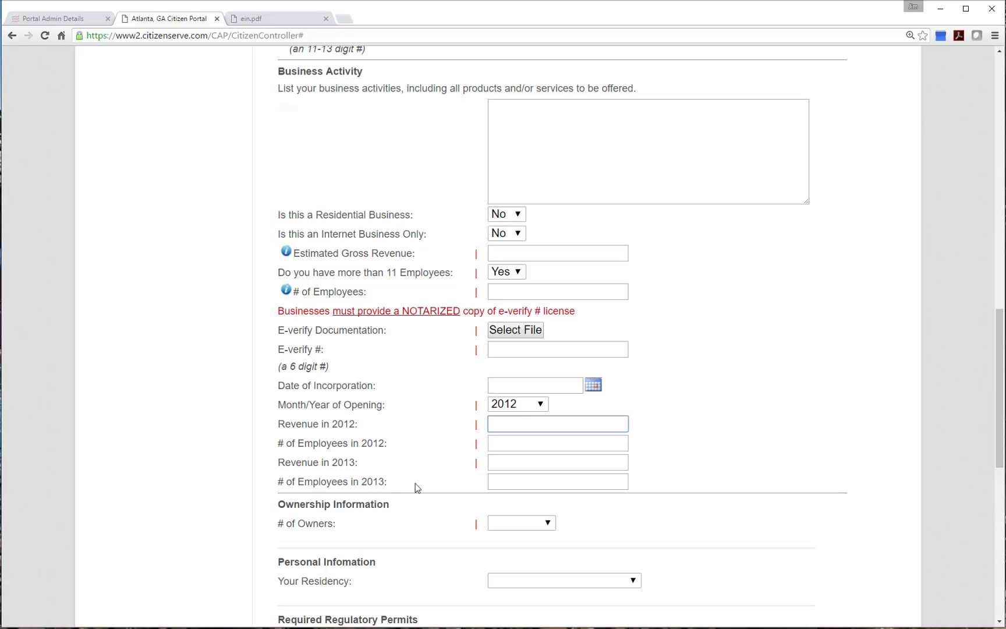
Review the submittal information terms and submit the Jim's Bar and Grill application
scroll(427, 487, down, 2)
scroll(434, 394, down, 2)
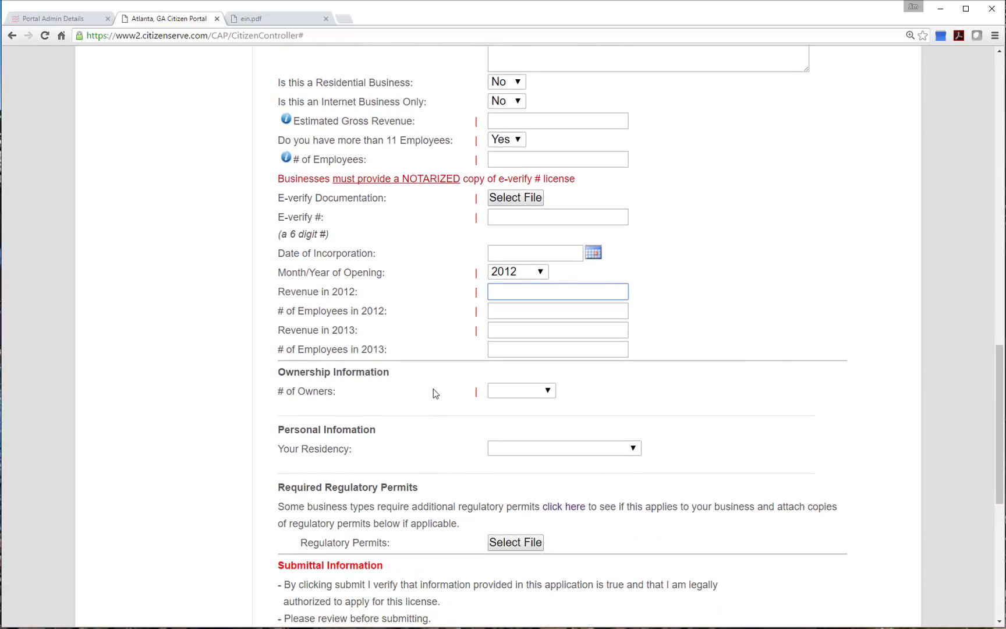
scroll(433, 393, down, 2)
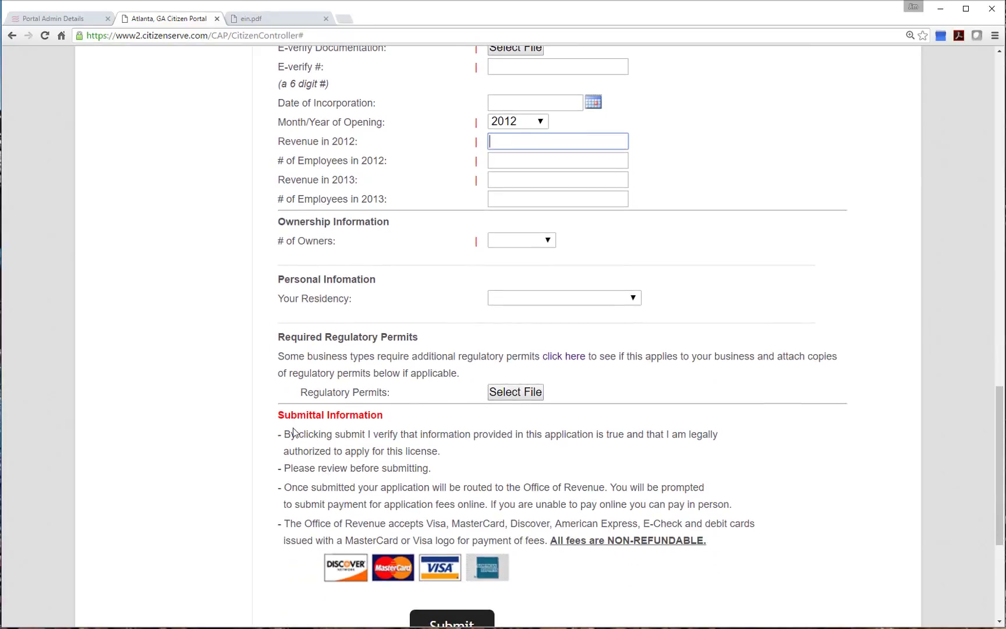
drag(283, 441, 757, 547)
scroll(758, 546, down, 2)
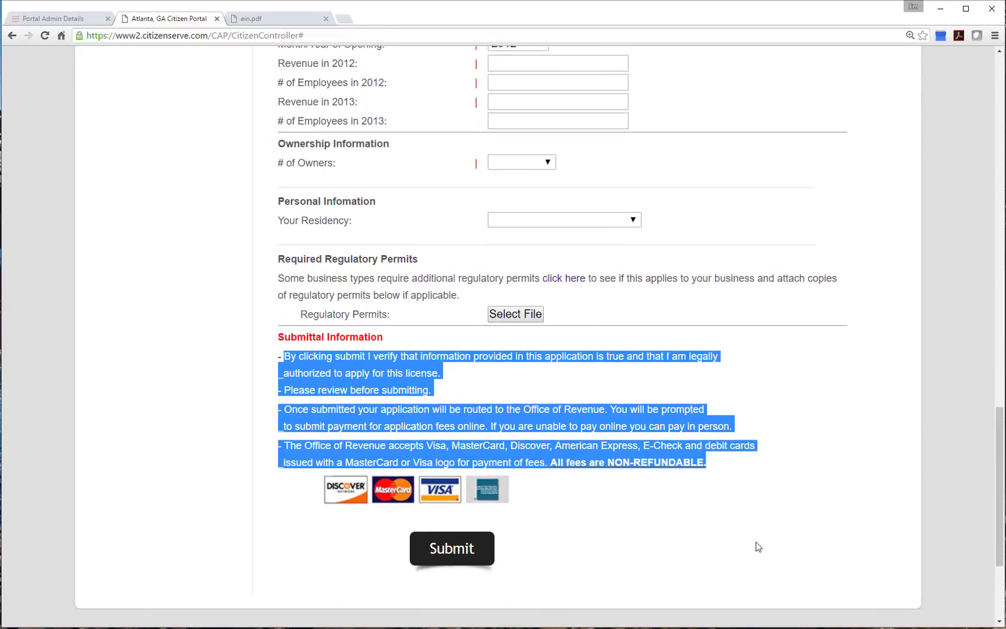
click(488, 528)
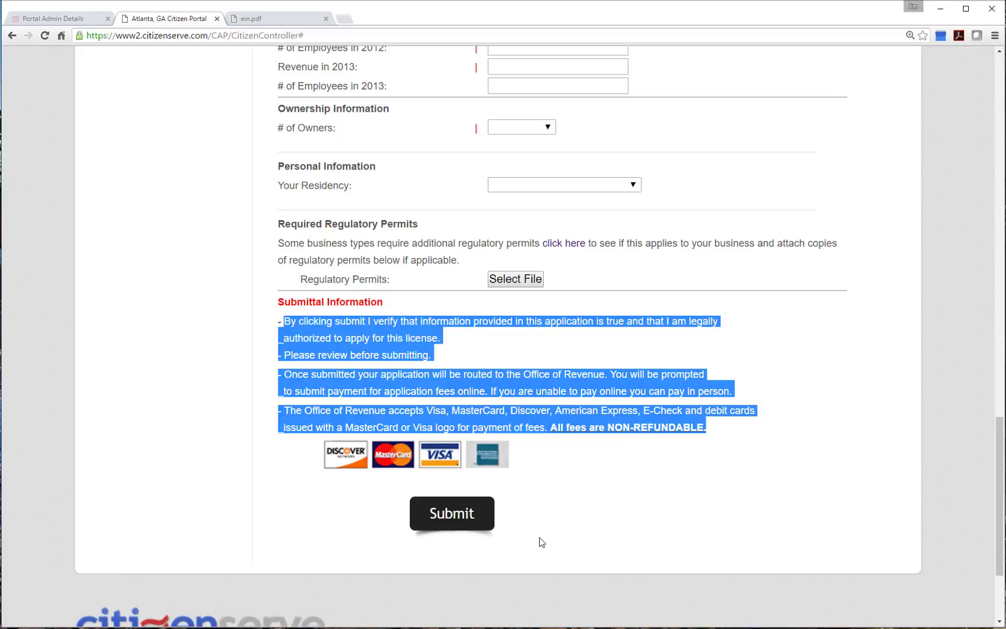
scroll(549, 563, up, 10)
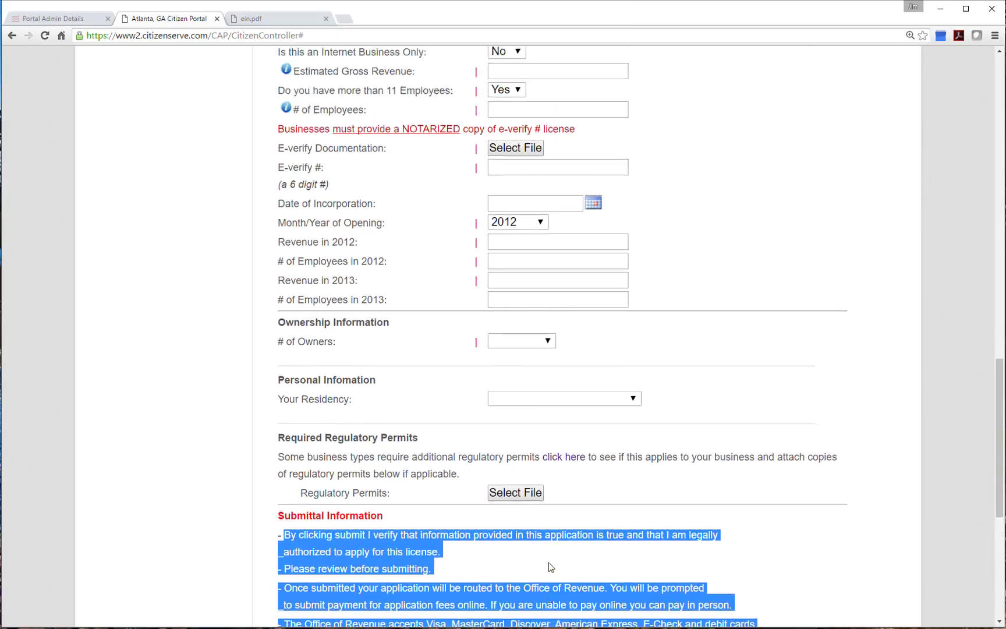
scroll(592, 556, up, 11)
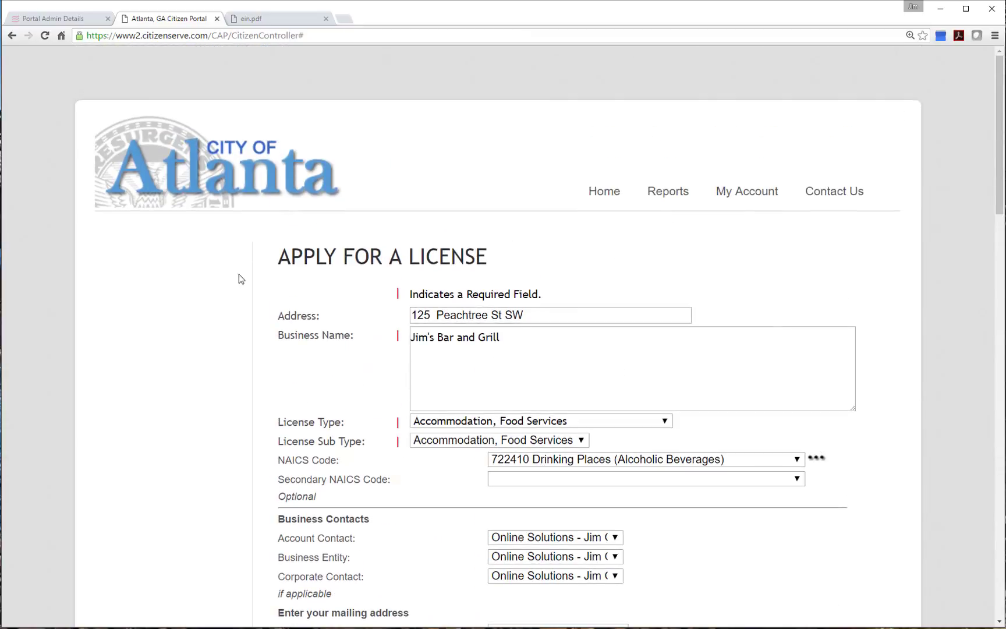
Close the ein.pdf and Atlanta citizen portal tabs and log off the admin site
click(325, 19)
click(217, 20)
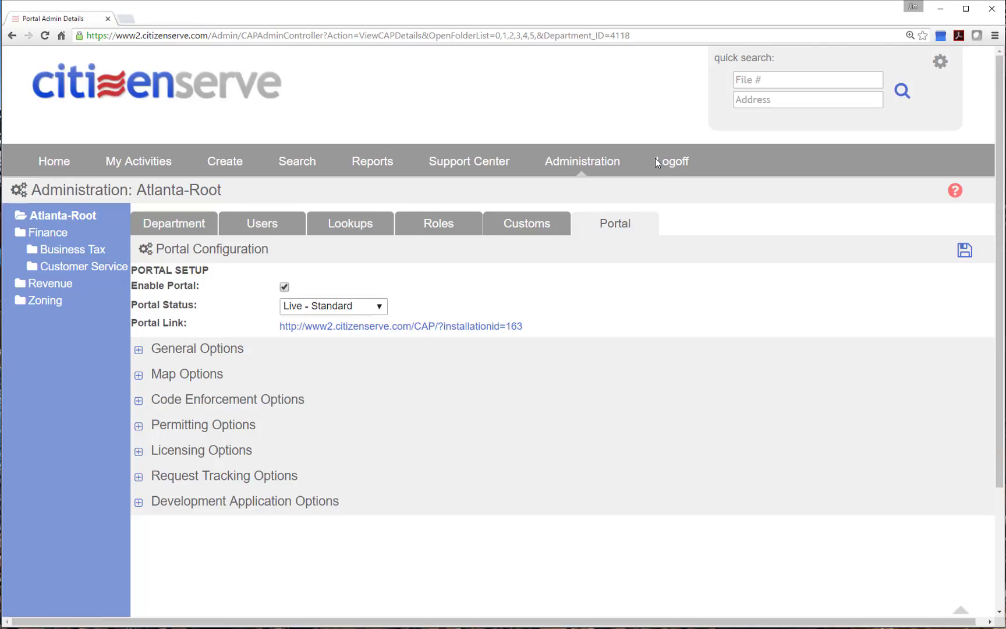
click(664, 161)
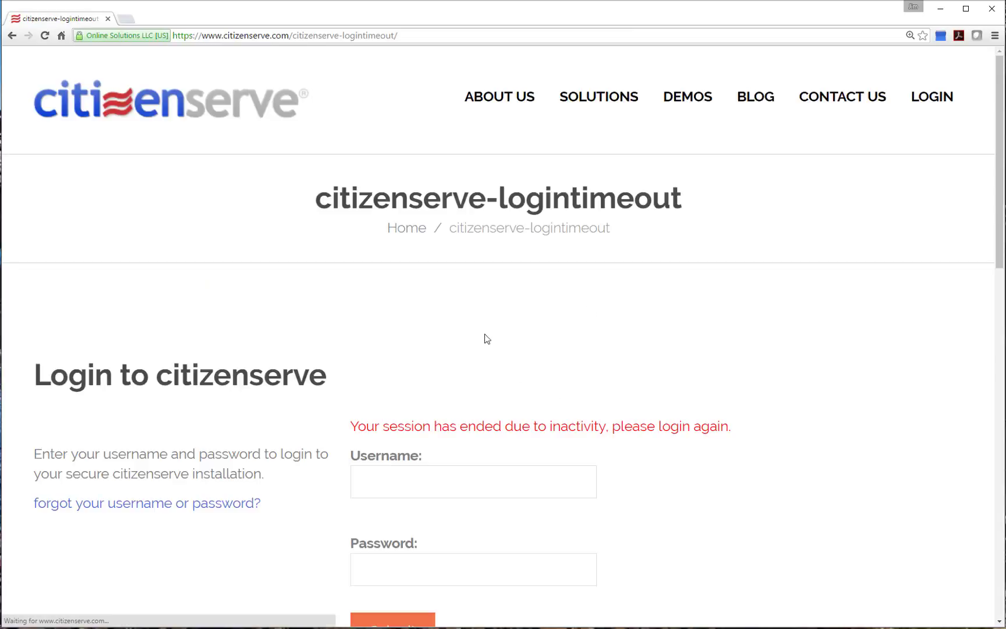
Sign back into the admin site with the admin username and password
click(465, 491)
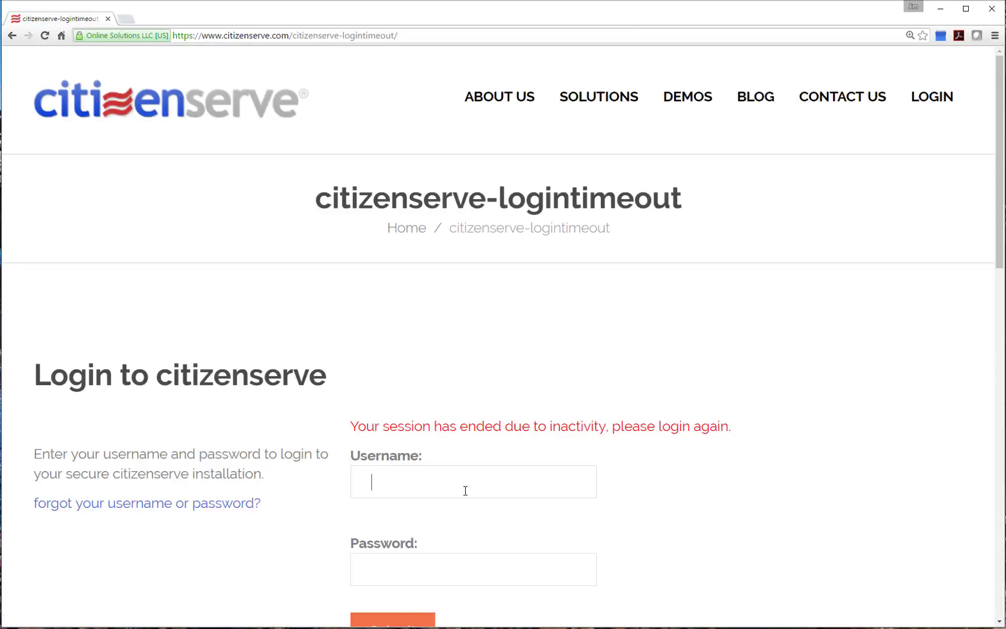
text(han.solo)
key(Tab)
text(*********)
key(Return)
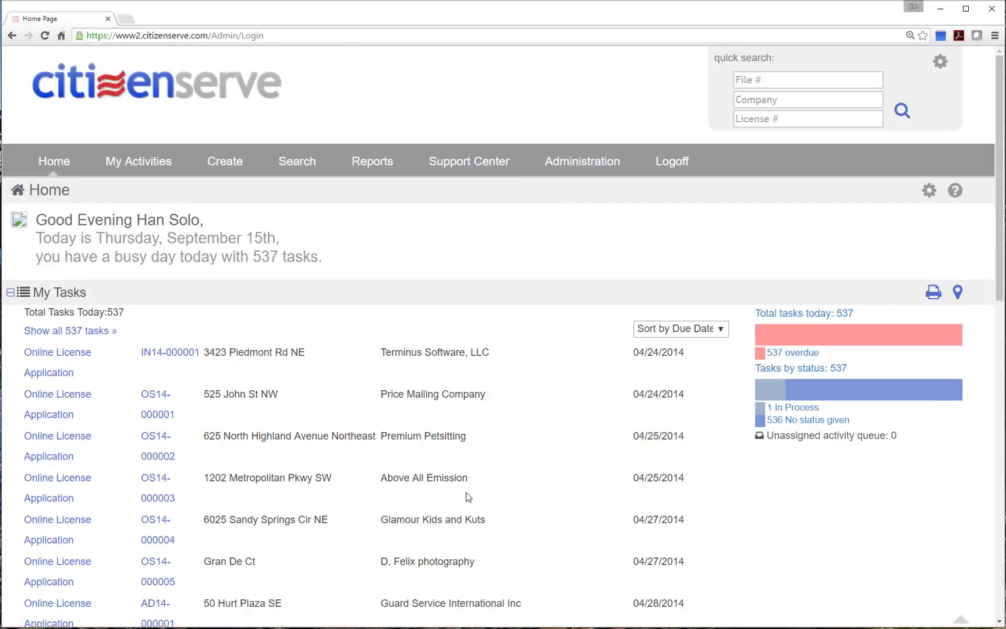
Zoom out, create a new Business License, and enter Business Name 'Jim's Bar and Grill'
scroll(467, 496, down, 2)
scroll(469, 411, up, 2)
key(ctrl+minus)
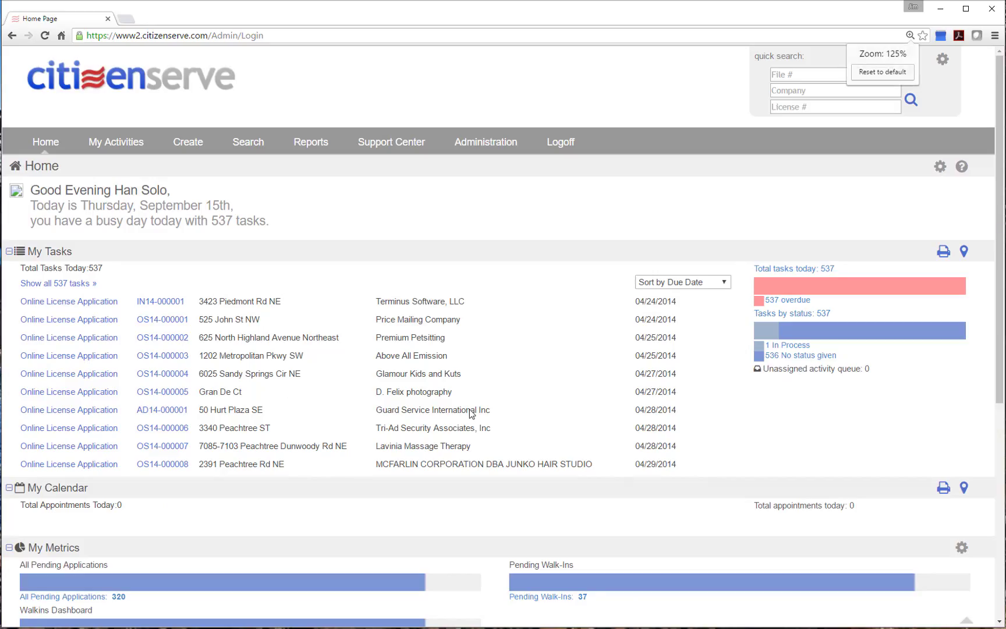
click(180, 146)
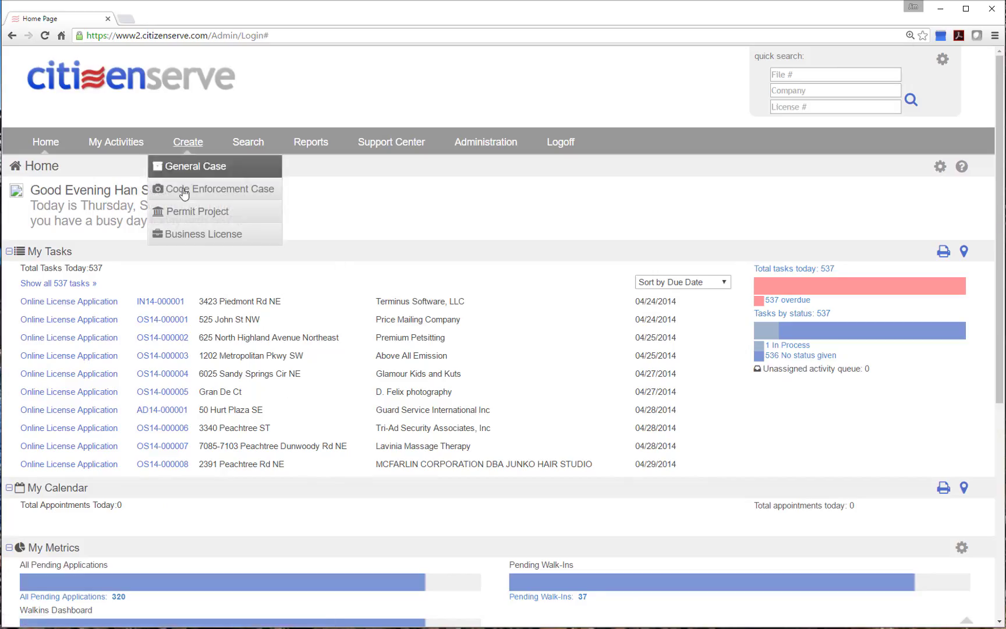
click(193, 235)
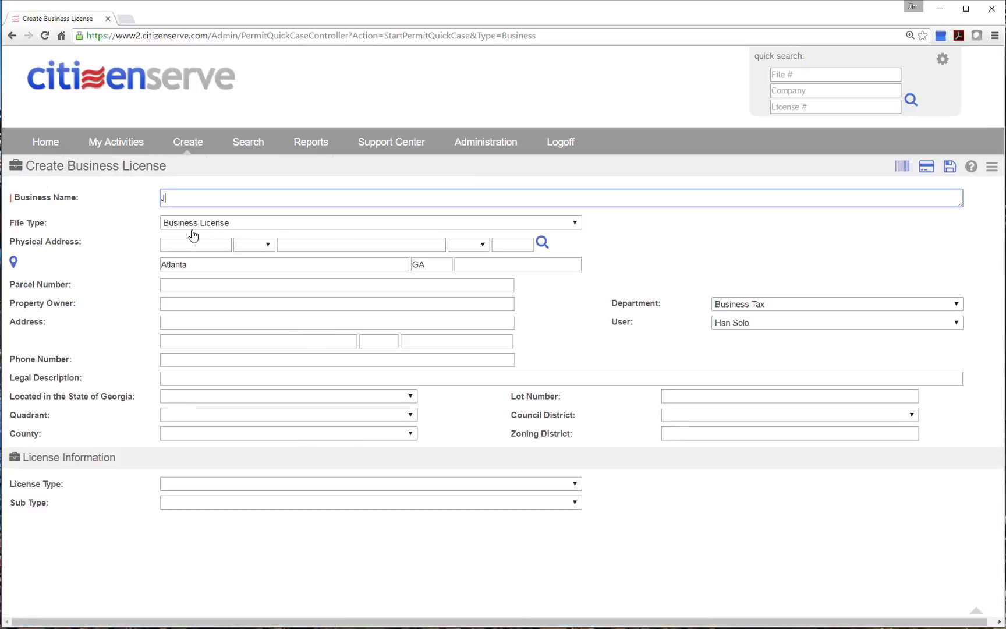
text(Jim's Bar and Grill)
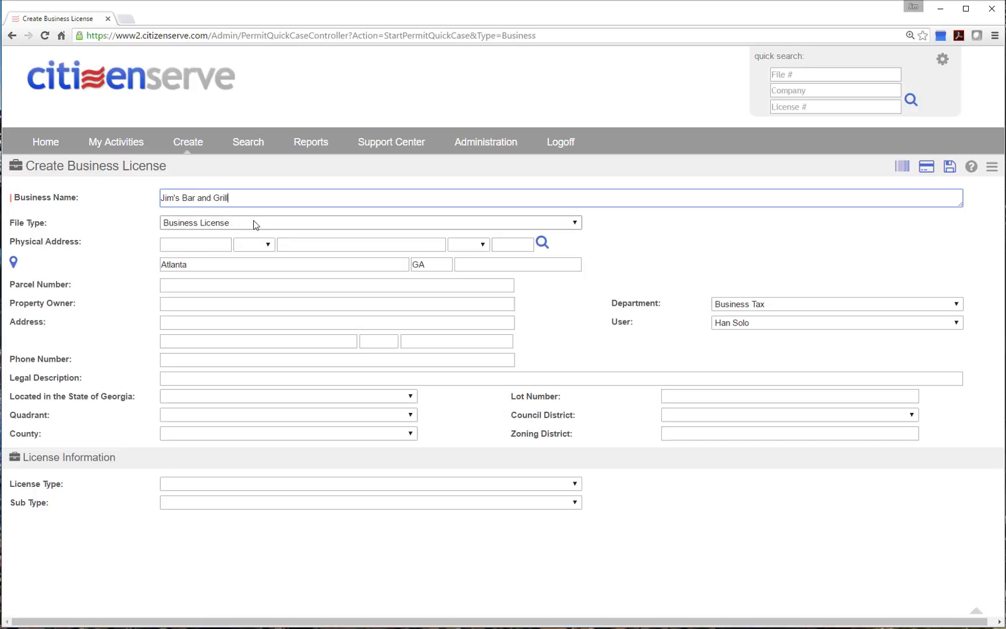
click(254, 223)
click(252, 225)
click(209, 247)
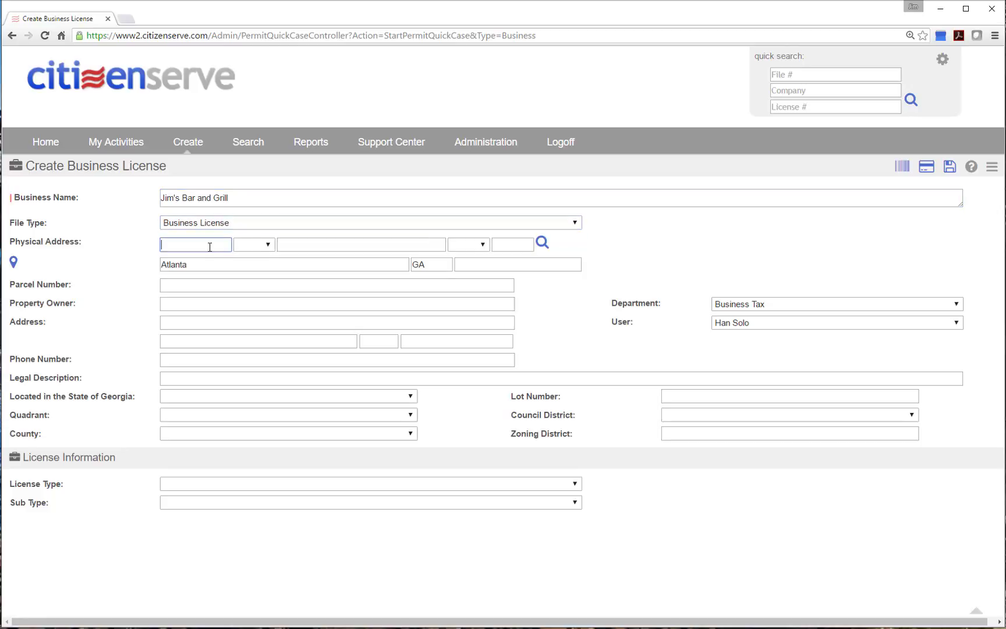
key(Tab)
key(Tab)
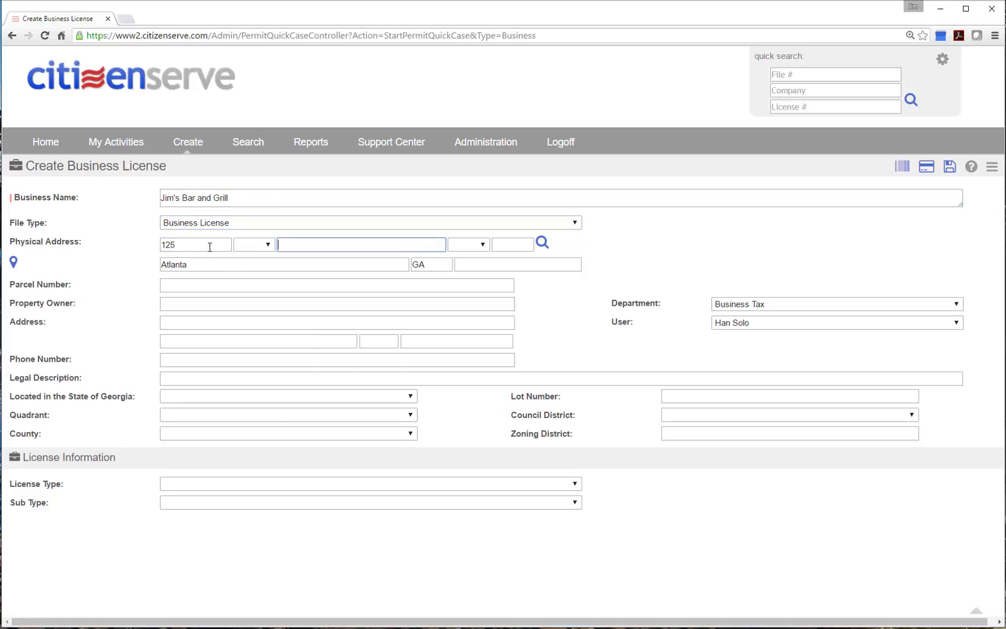
click(541, 242)
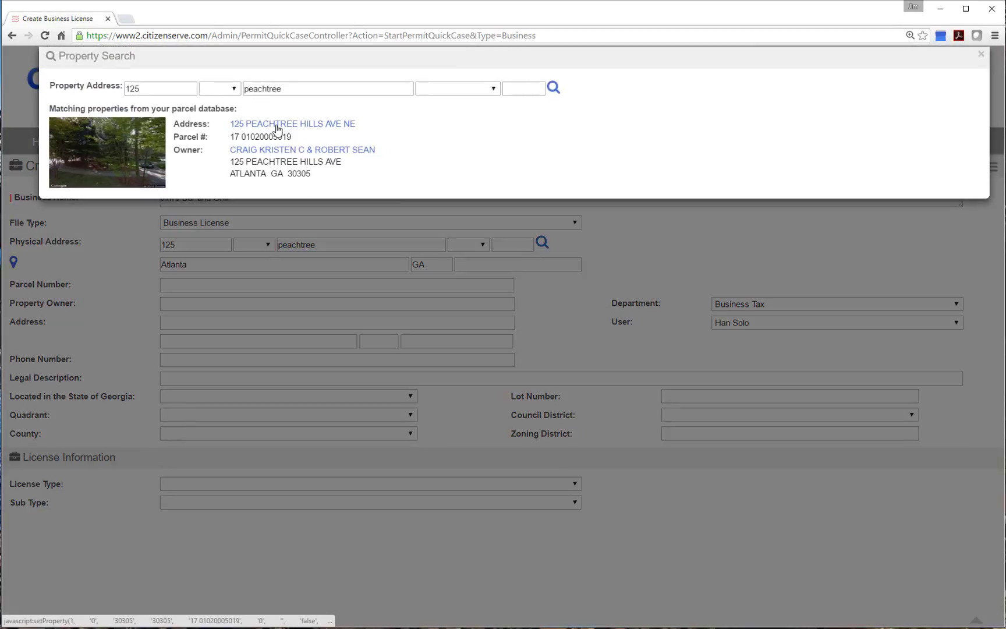
click(276, 127)
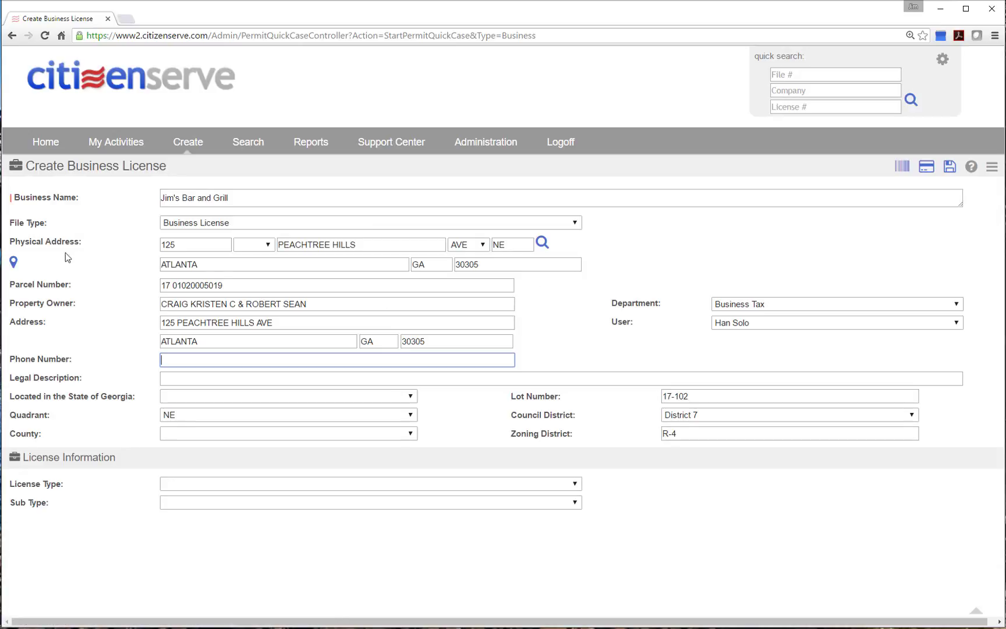
Show the COA Boundary layer on the property map, then close the map
click(12, 262)
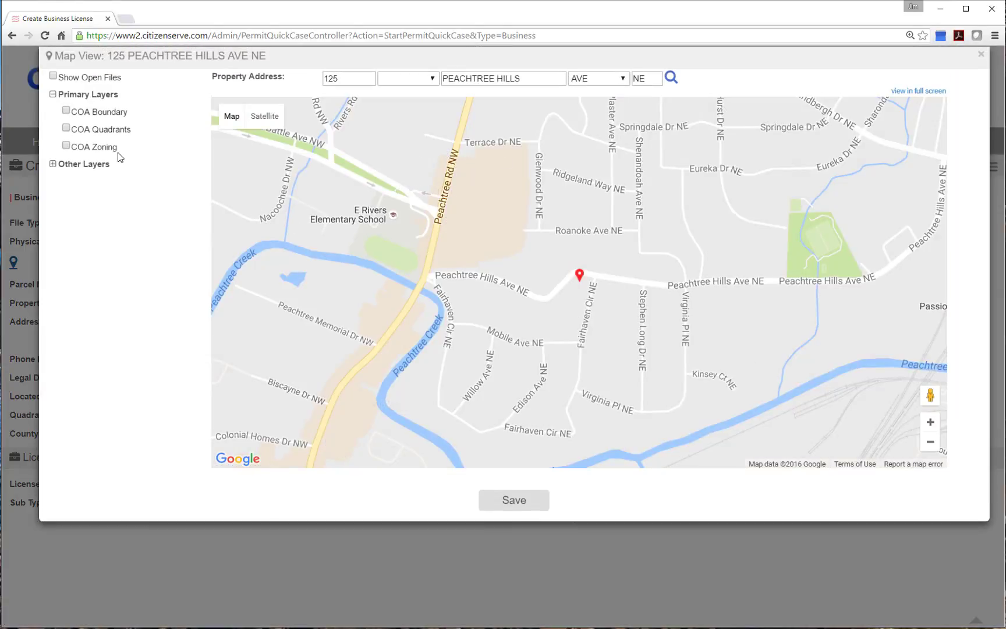
click(66, 110)
click(981, 55)
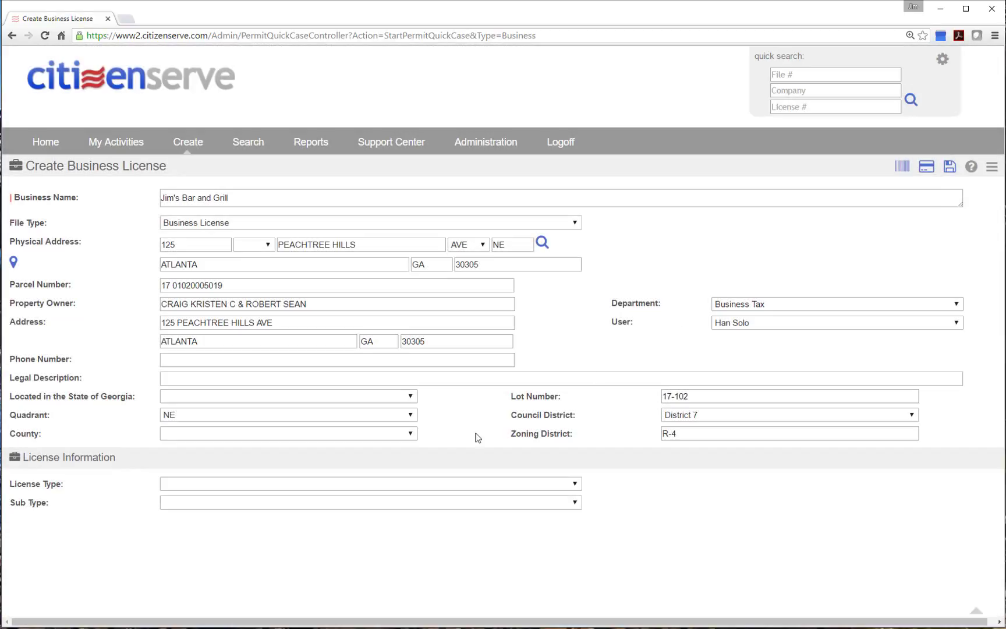
Set license type and sub type to Accommodation, Food Services and save the In State Review route
click(190, 485)
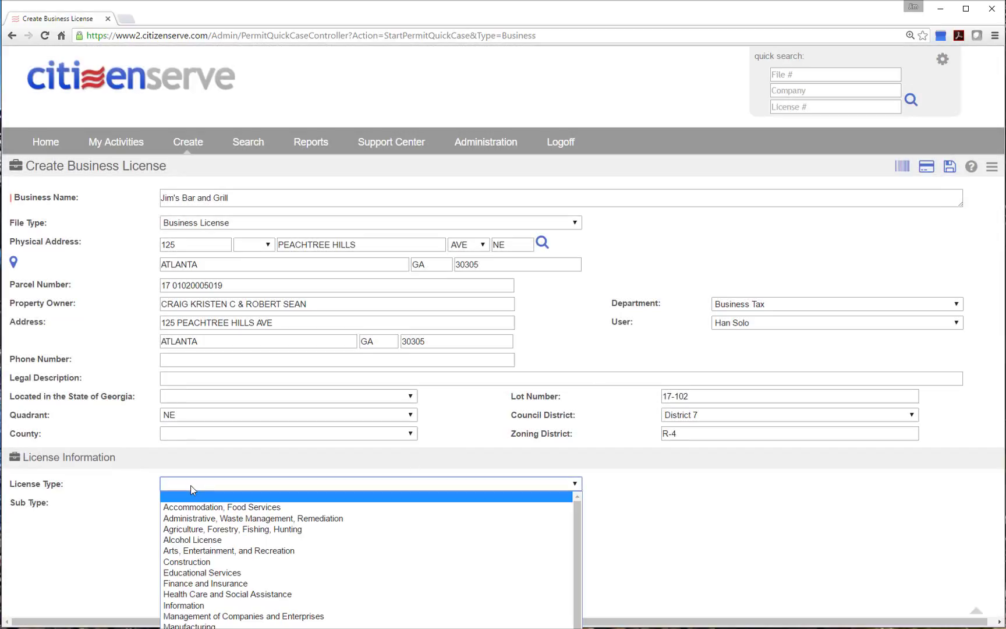
click(229, 511)
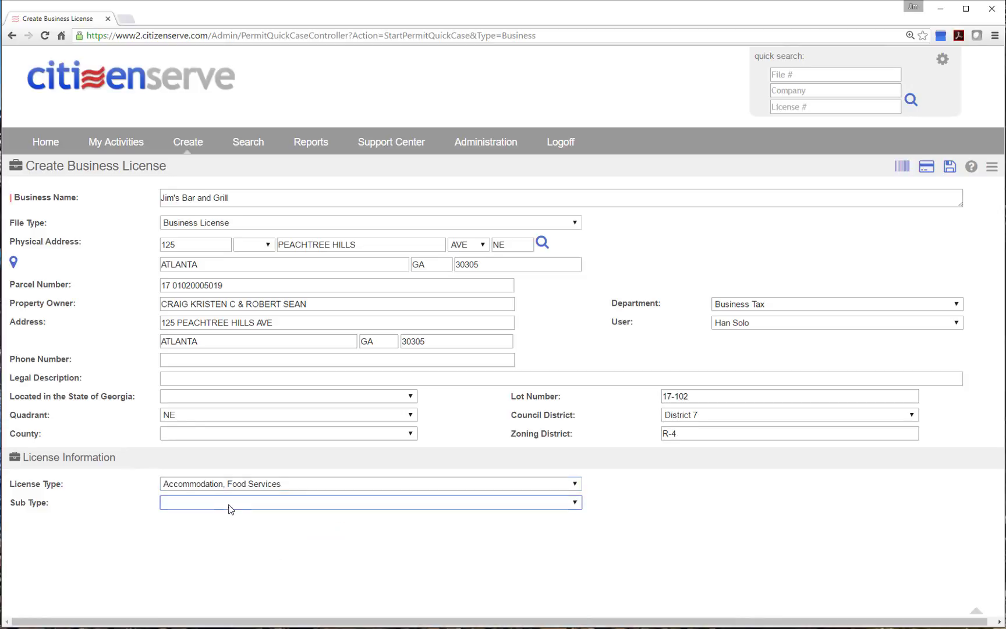
click(234, 502)
click(247, 527)
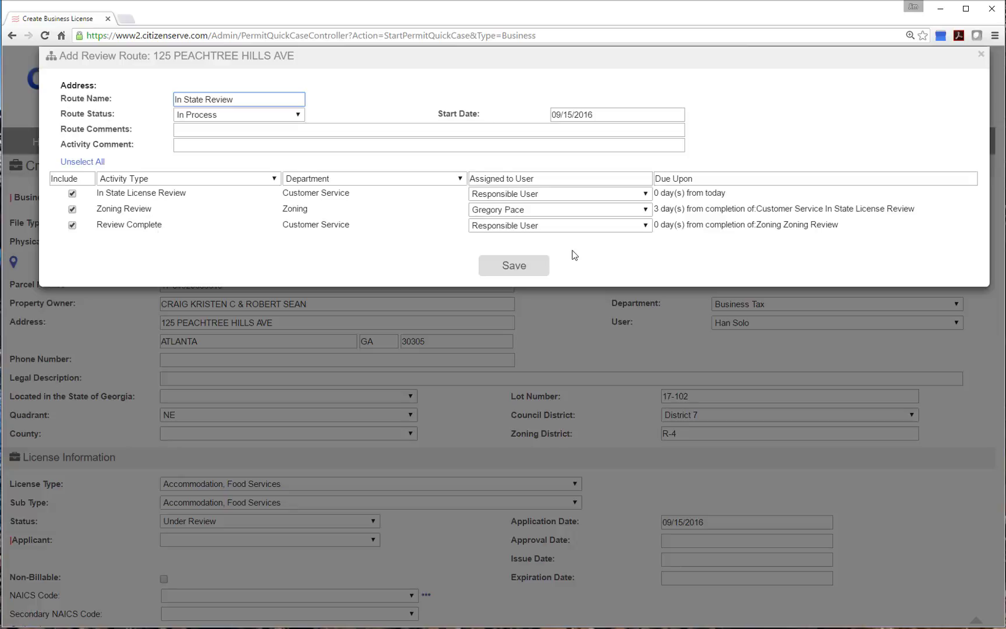
click(542, 264)
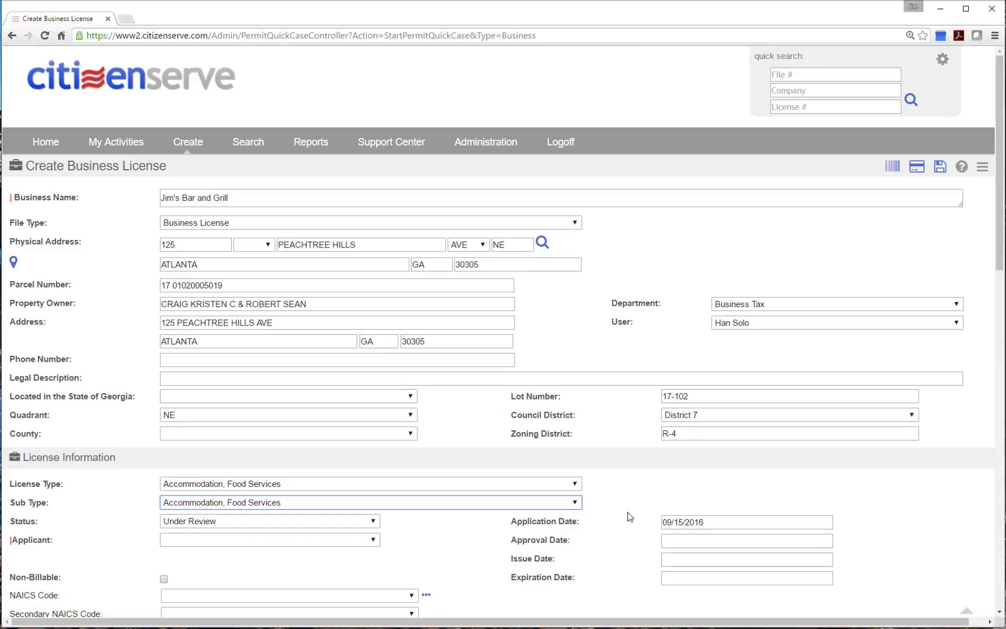
Choose NAICS code 722410 Drinking Places (Alcoholic Beverages) and check its information
scroll(624, 508, down, 5)
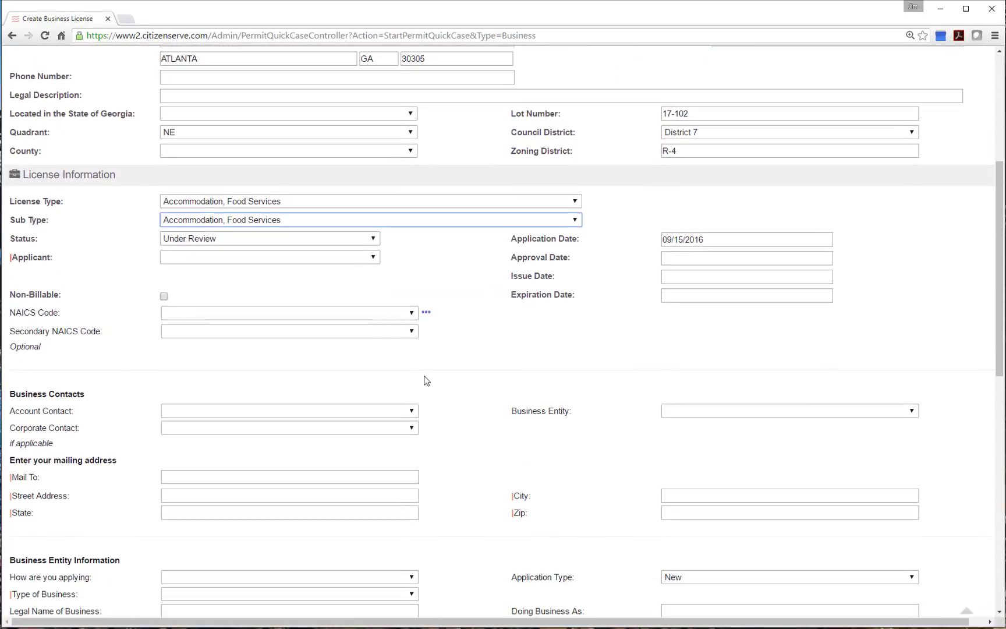
click(175, 314)
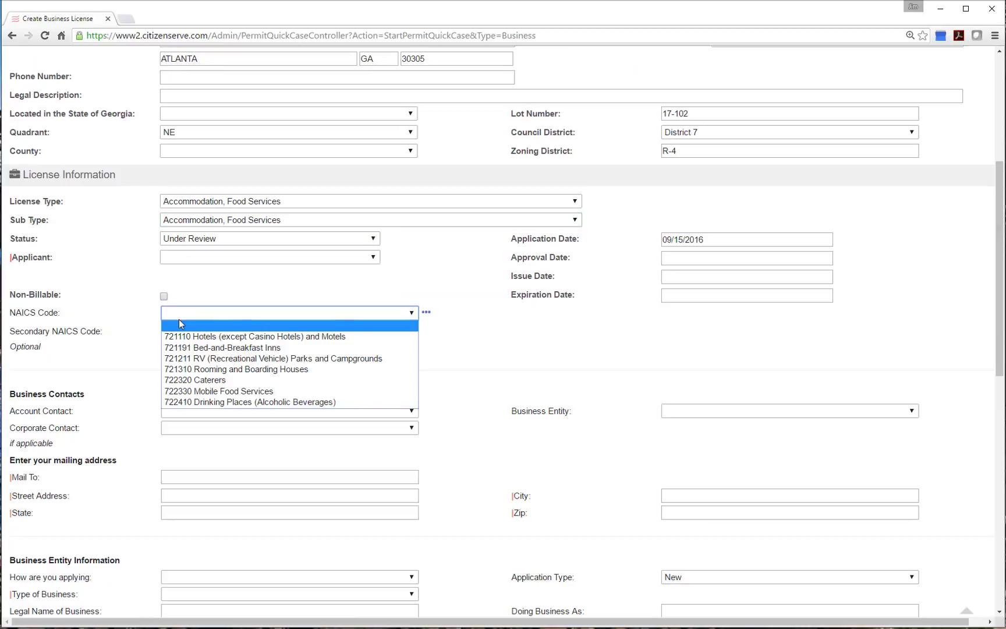
click(238, 402)
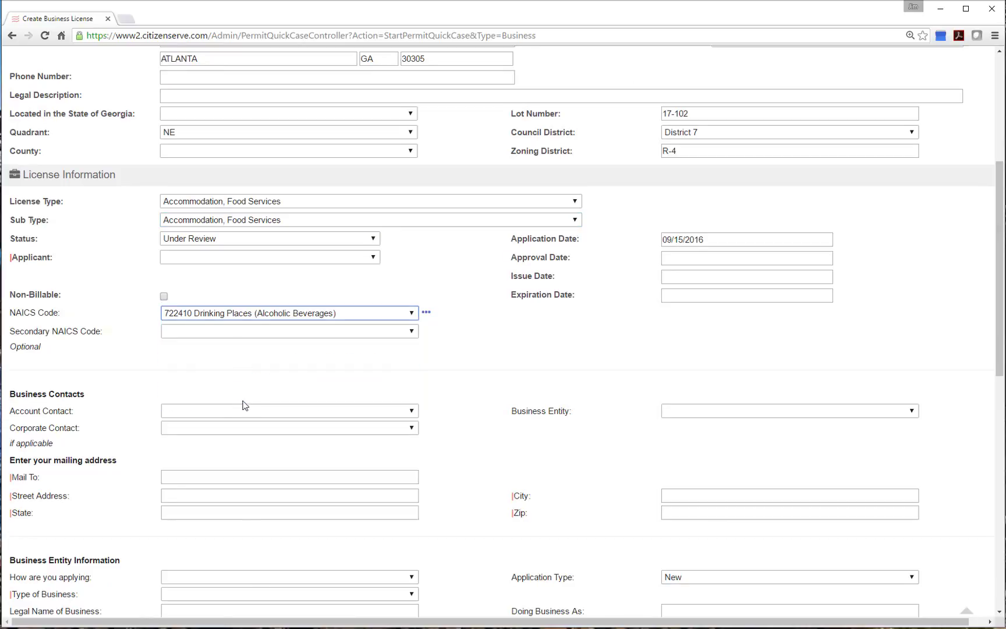
click(426, 313)
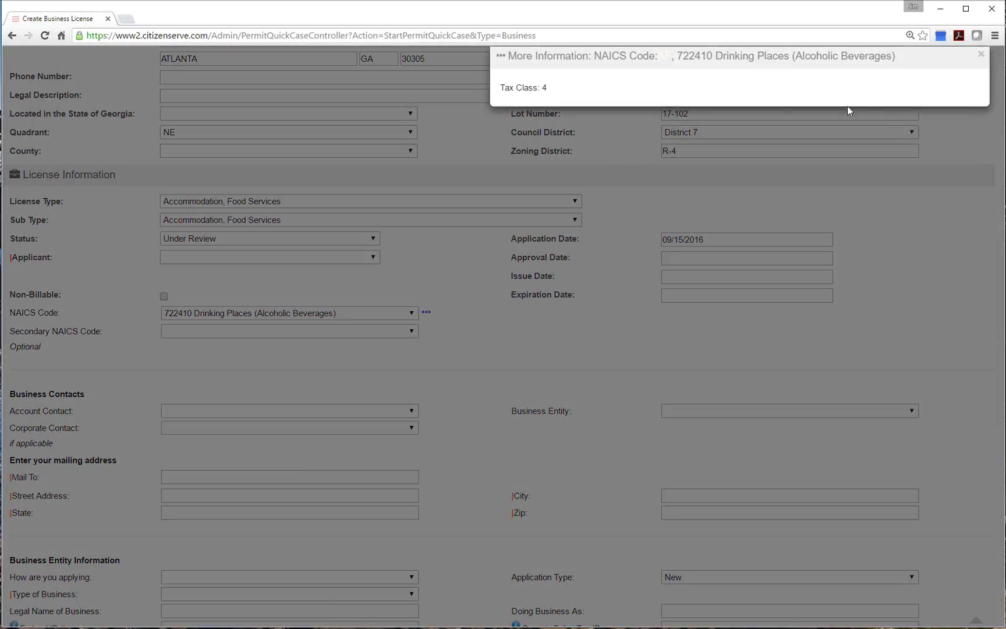
click(989, 54)
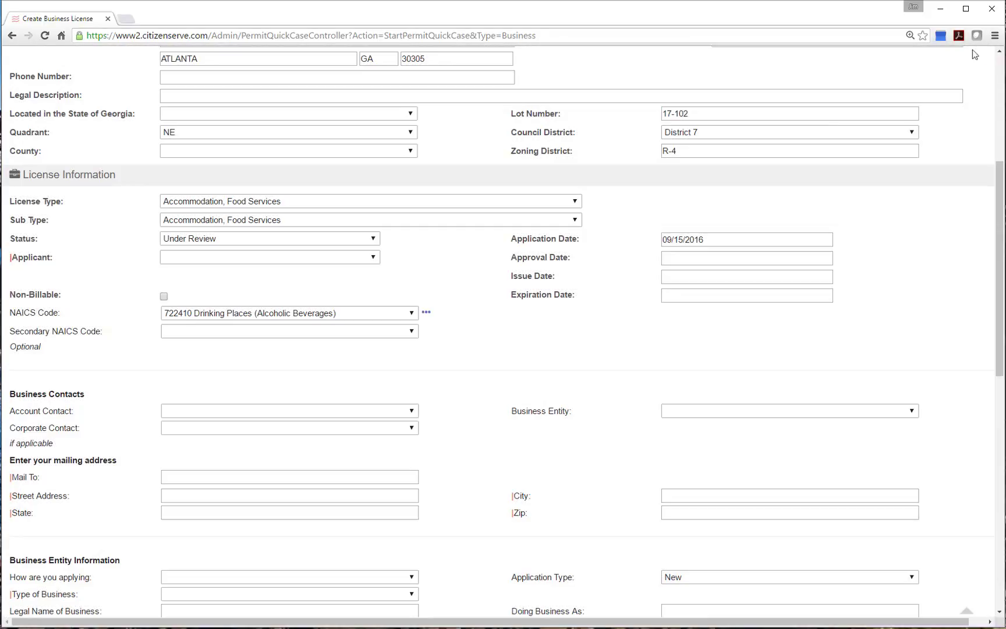
scroll(544, 333, down, 2)
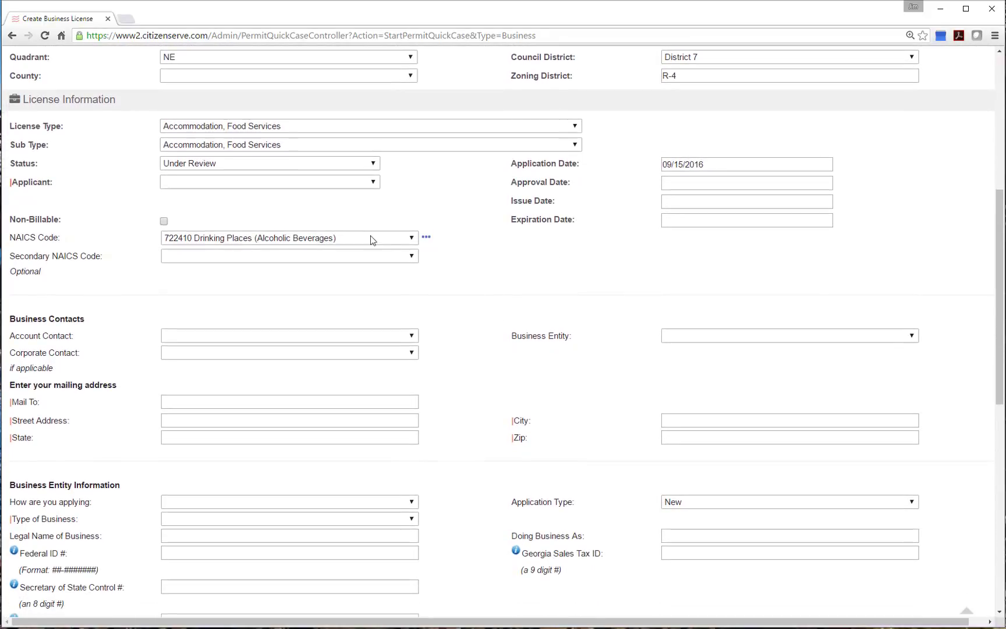
scroll(456, 308, down, 6)
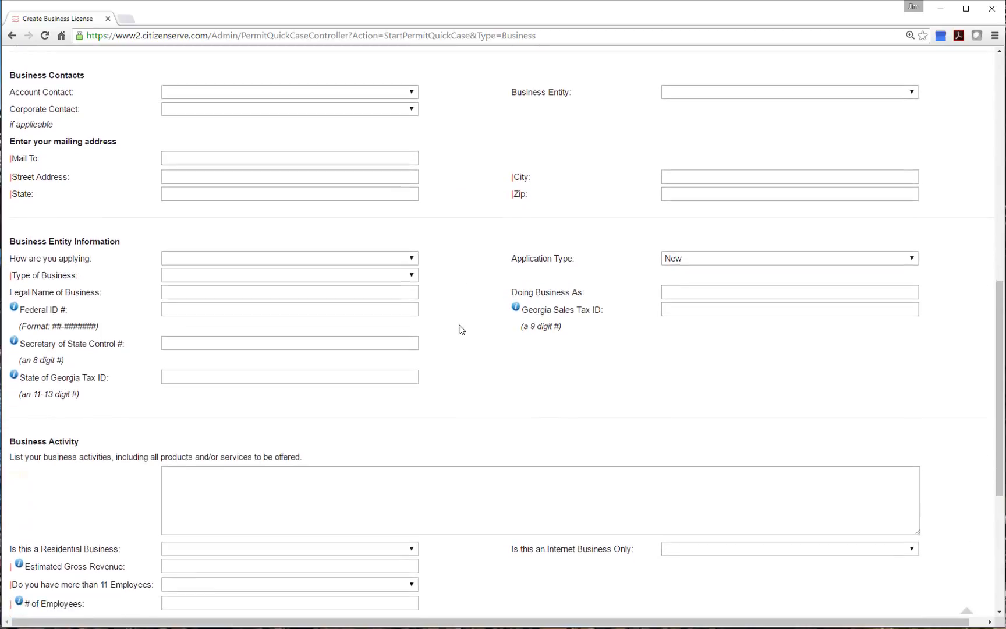
scroll(461, 330, down, 3)
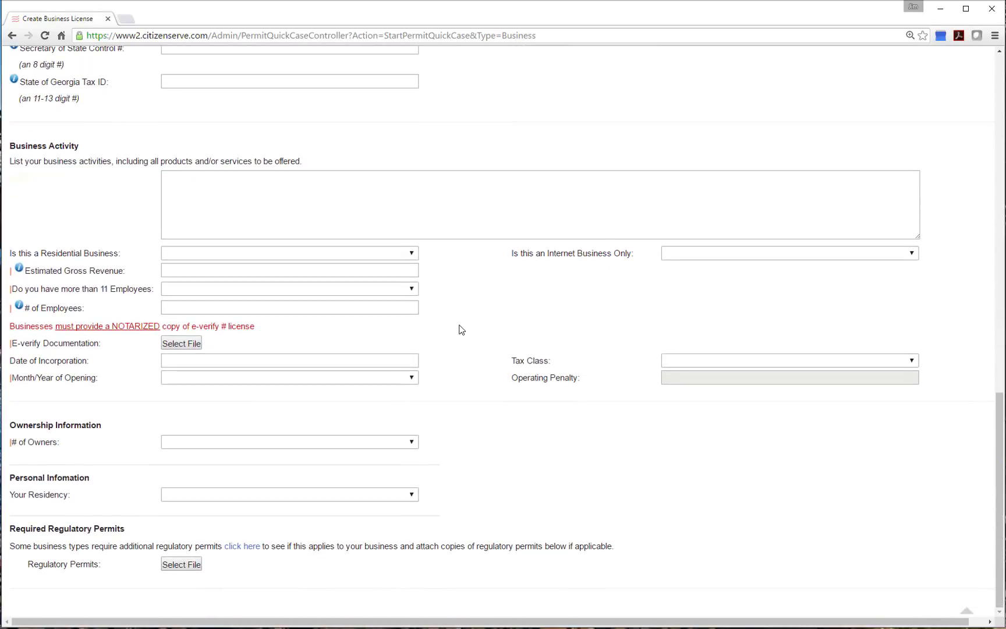
scroll(461, 329, up, 14)
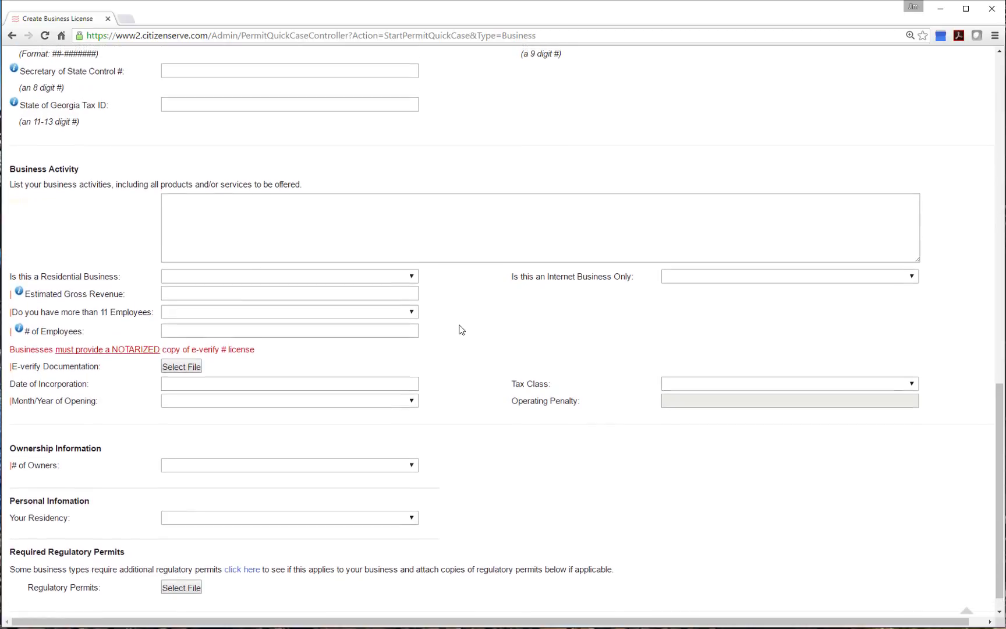
scroll(461, 329, up, 3)
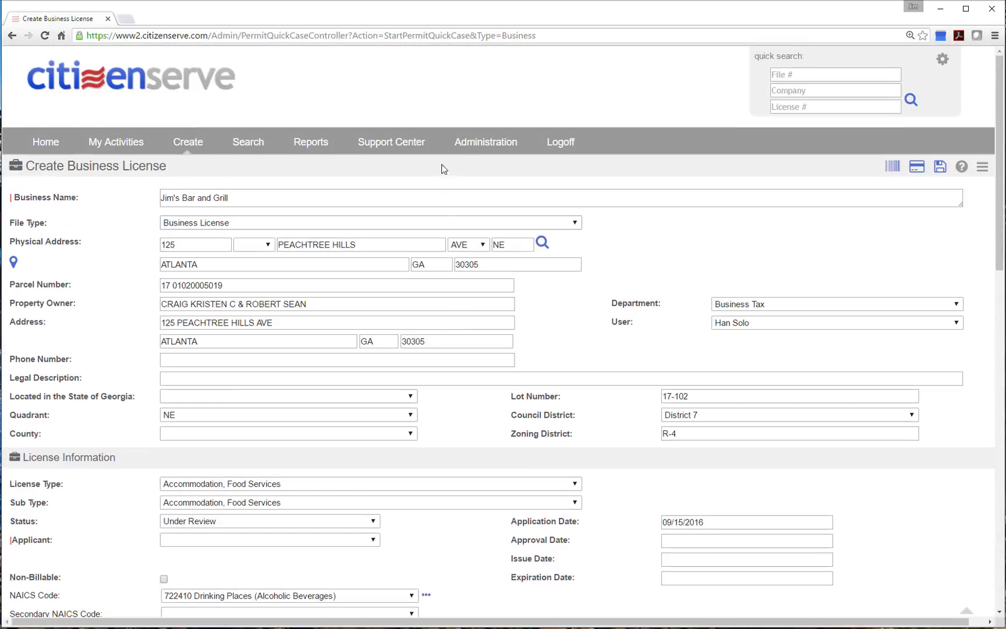
Under Administration > Finance > Lookups, open Business License Type 'Accommodation, Food Services' (prefix AF)
click(475, 142)
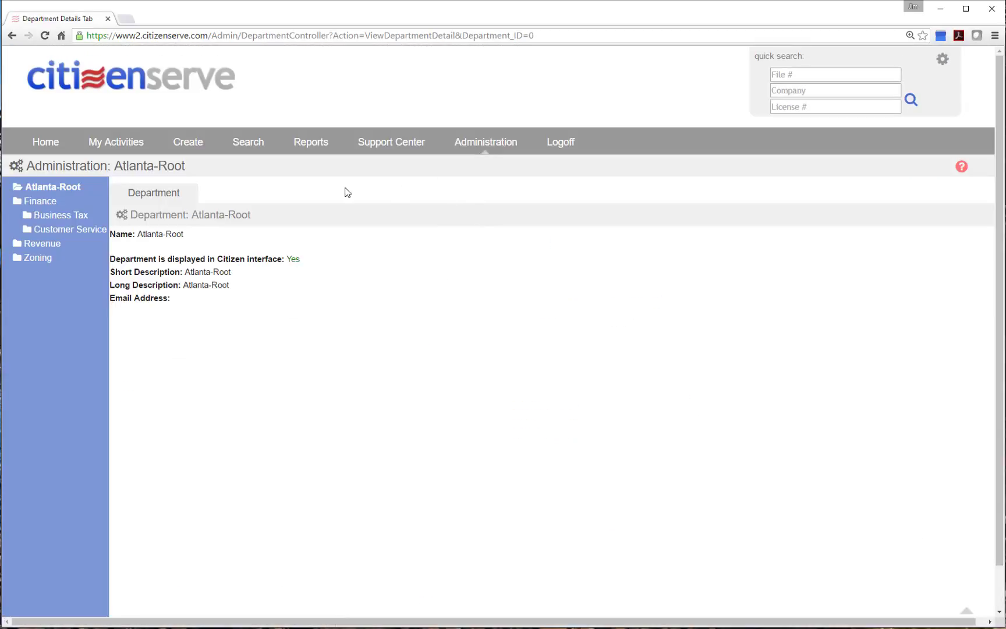
click(37, 204)
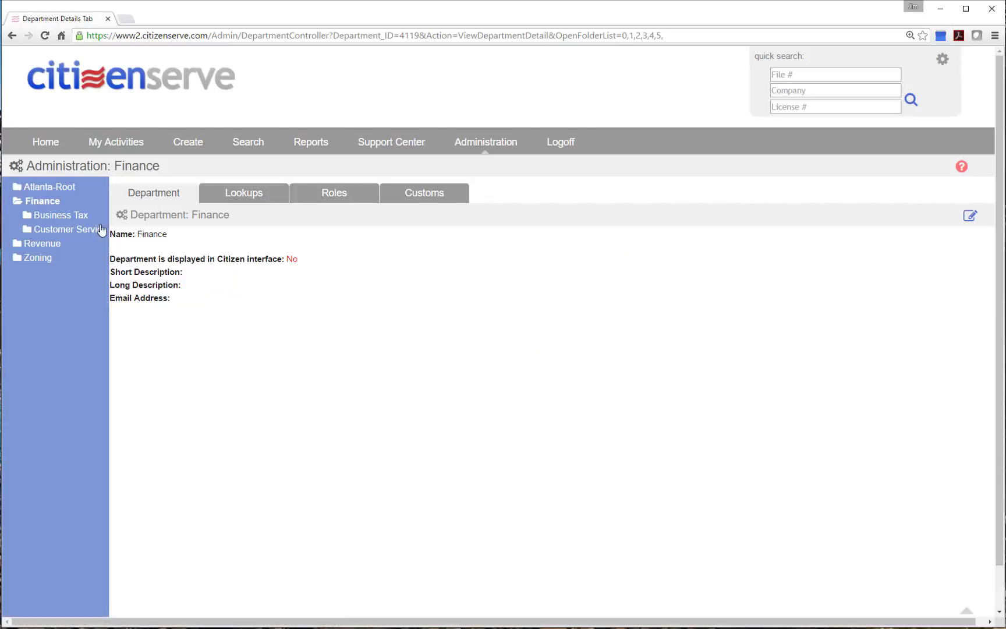
click(251, 192)
click(328, 233)
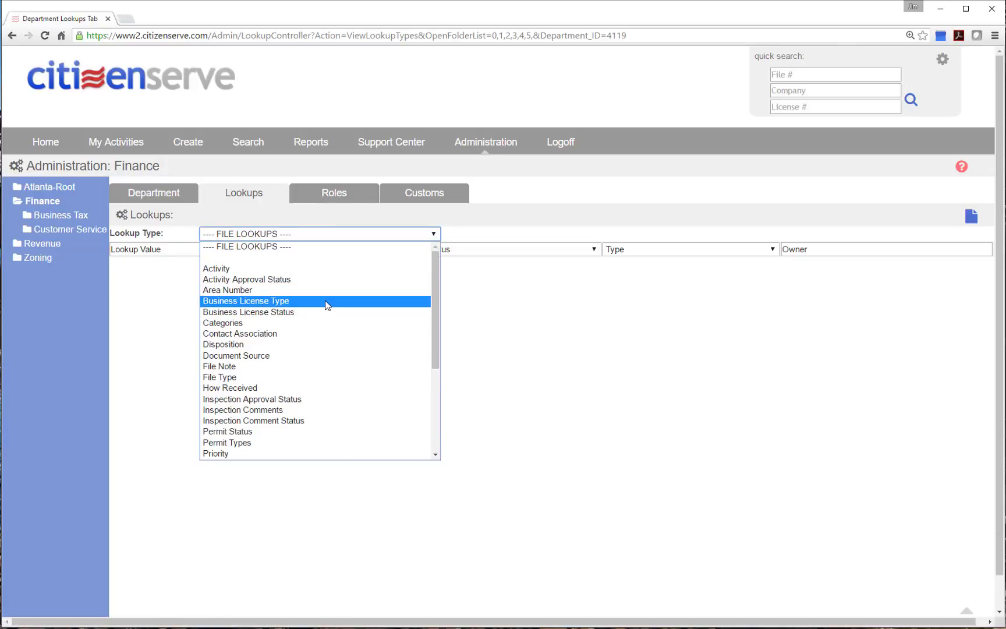
click(326, 301)
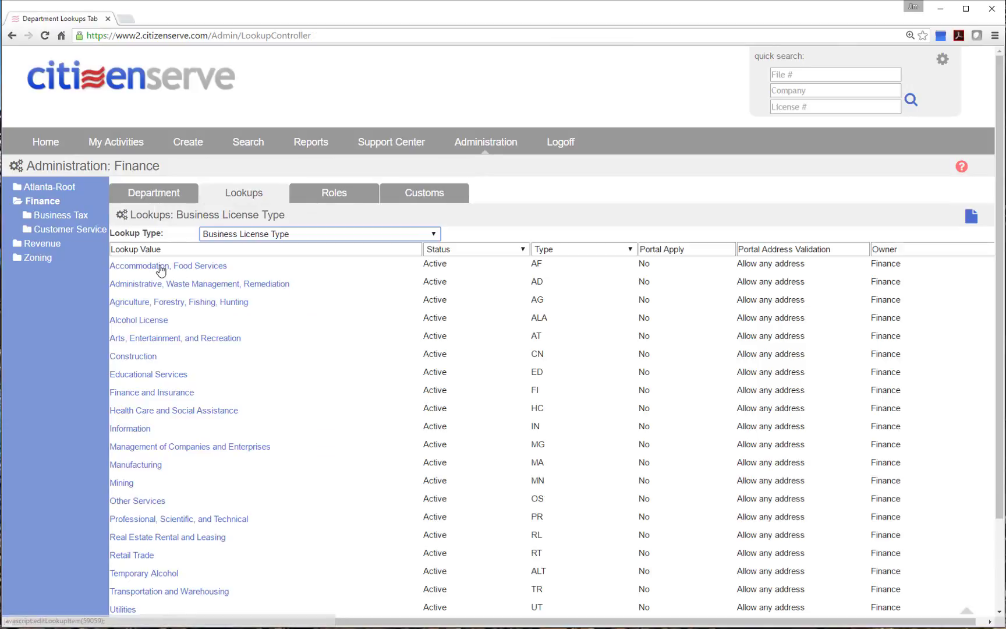
click(172, 268)
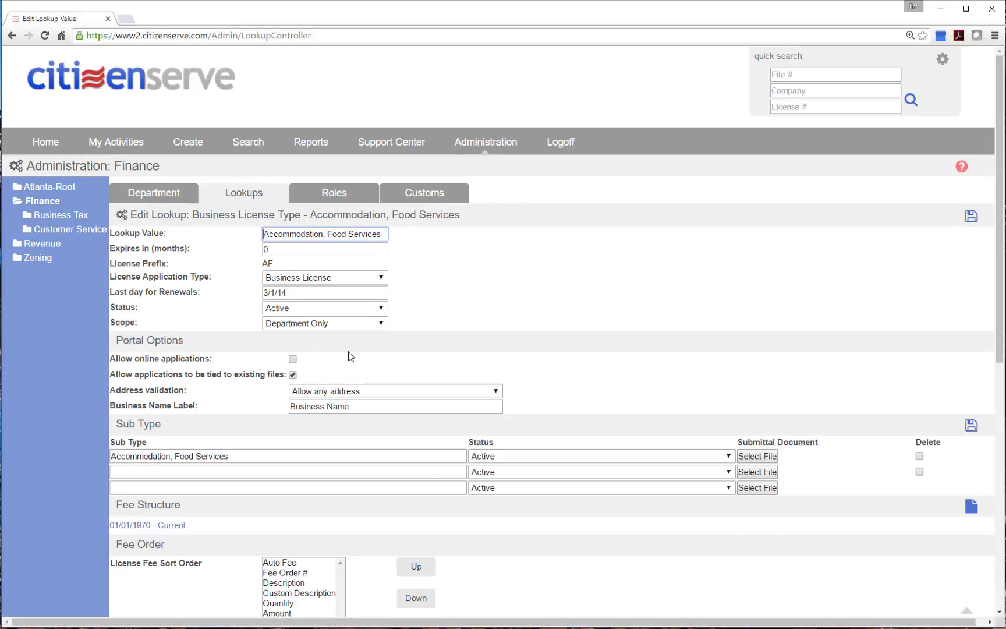
scroll(505, 318, down, 1)
scroll(507, 319, down, 1)
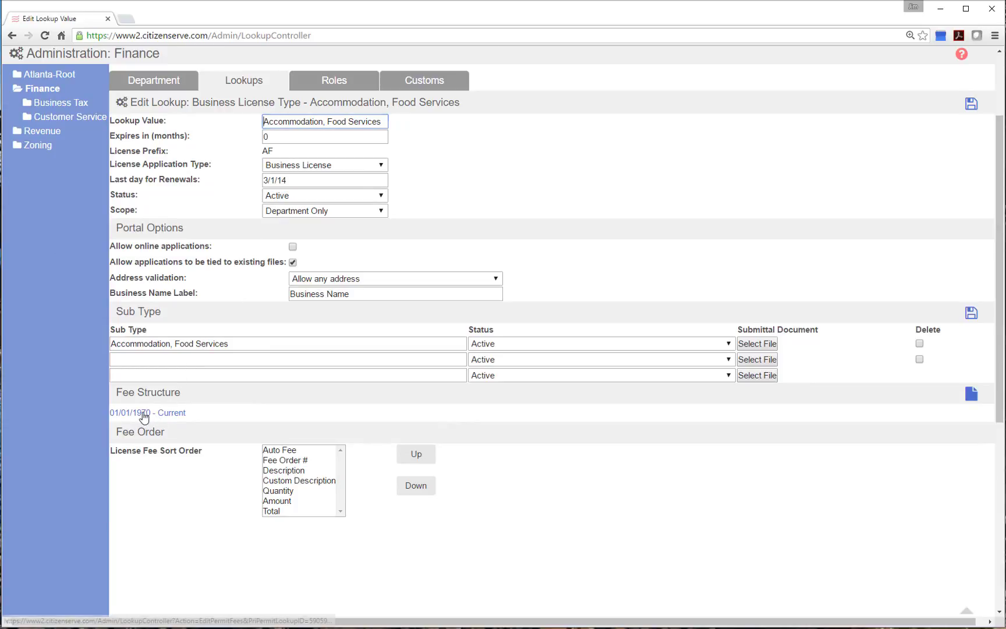
Open the 01/01/1970 - Current fee structure and show Auto Fee custom fields for Gross Revenue Fee row 13
click(143, 412)
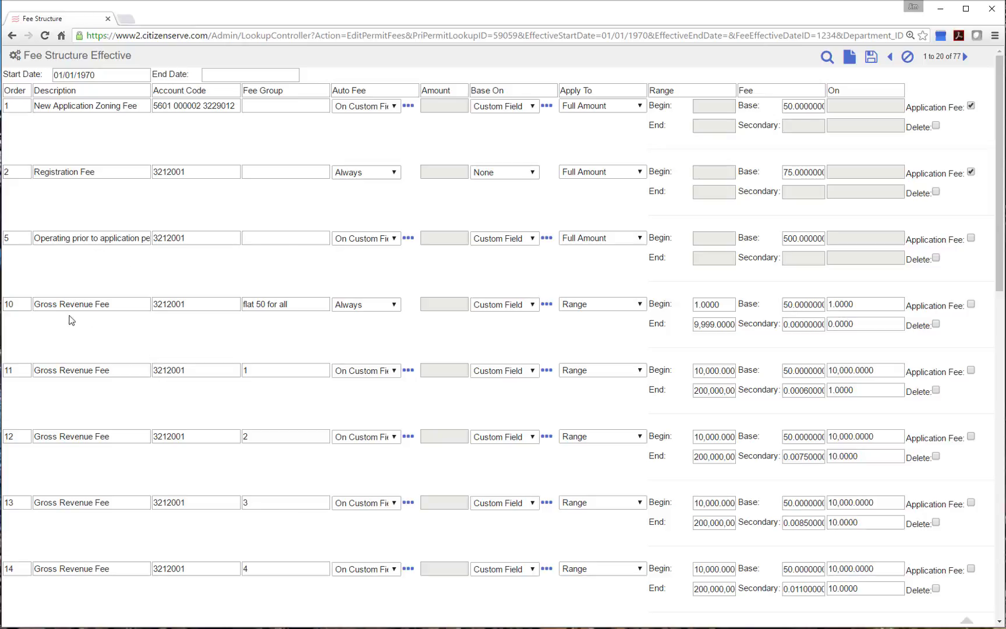
scroll(86, 332, down, 2)
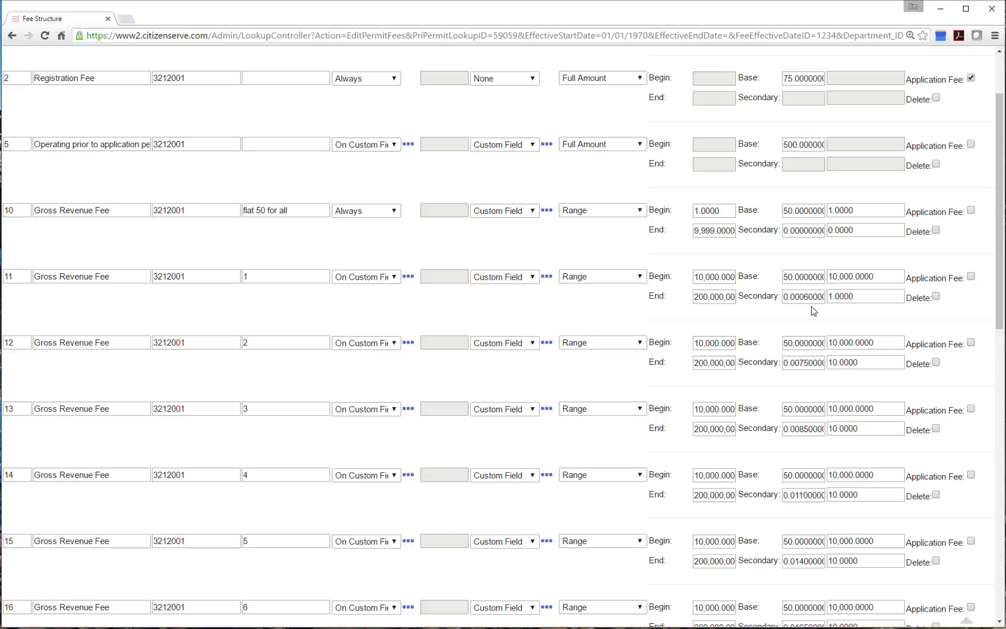
scroll(811, 336, down, 1)
scroll(812, 336, down, 1)
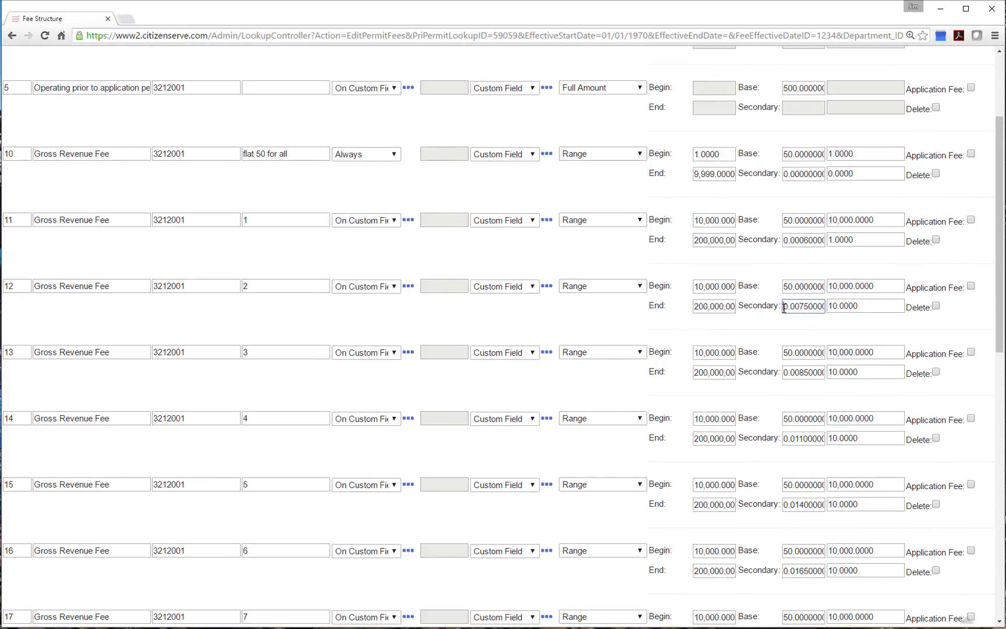
drag(787, 305, 840, 368)
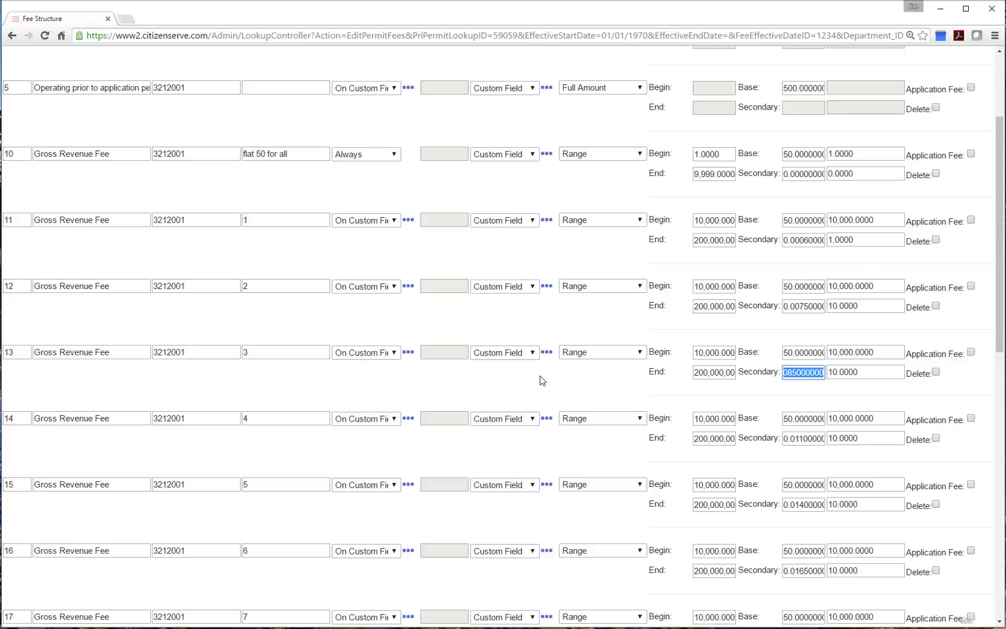
click(408, 353)
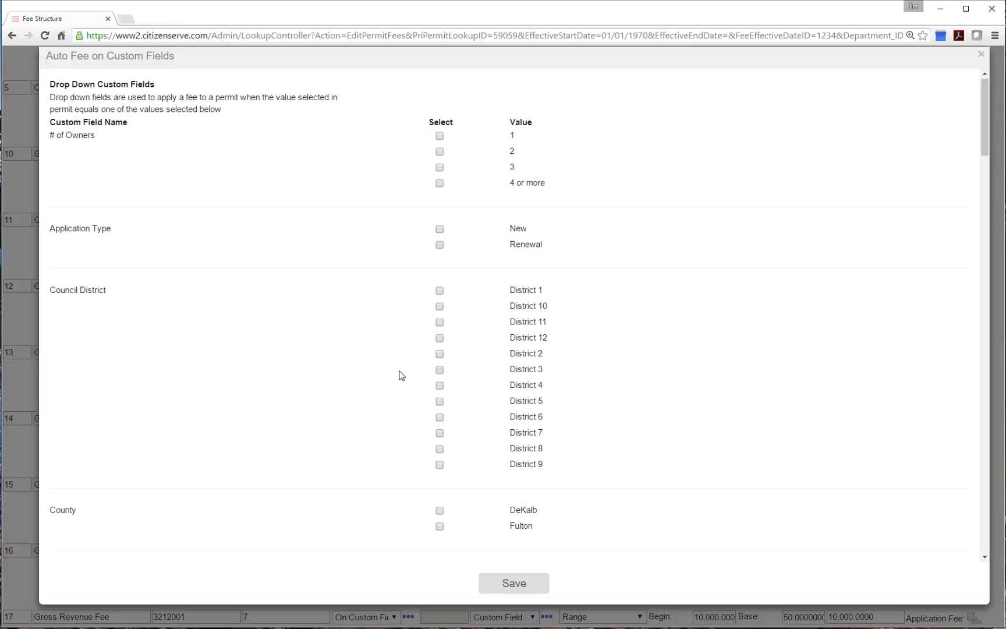
Review the selected custom field values, confirming row 13 triggers on Tax Class 3, then close the dialog
scroll(401, 375, down, 2)
scroll(402, 376, down, 4)
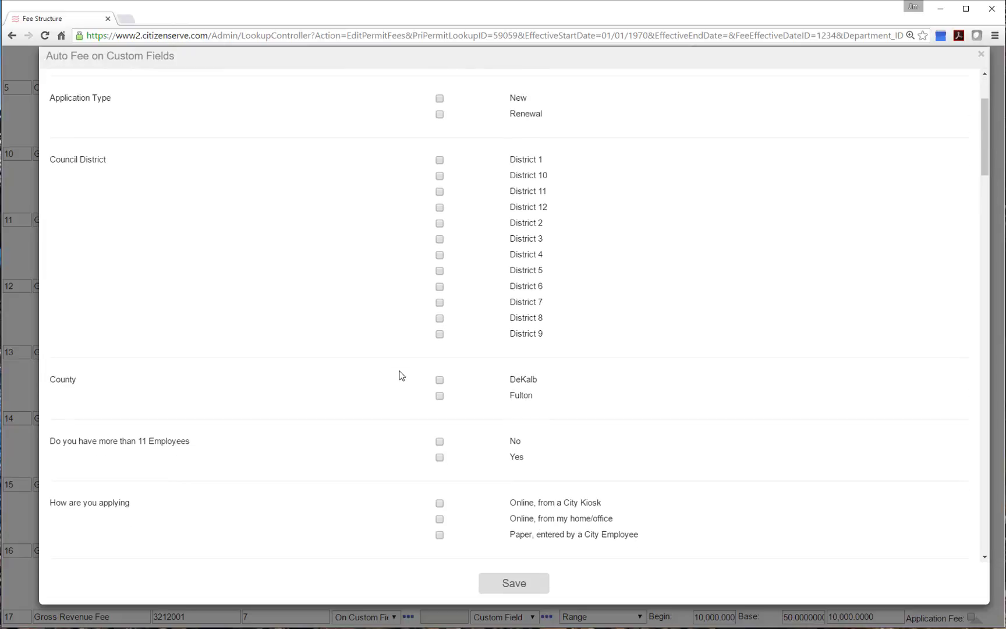
scroll(402, 374, down, 10)
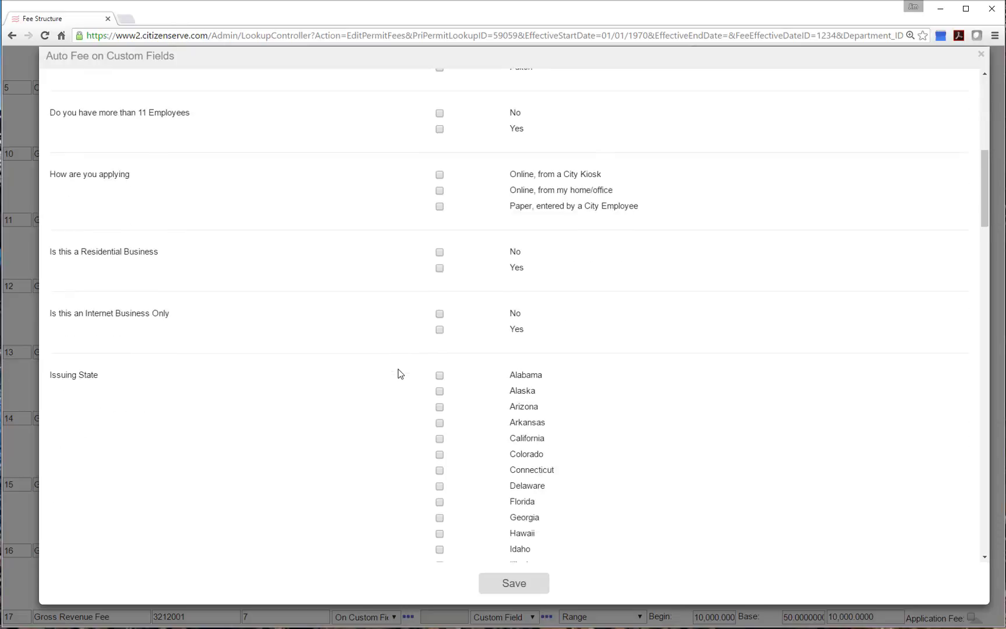
scroll(400, 374, down, 13)
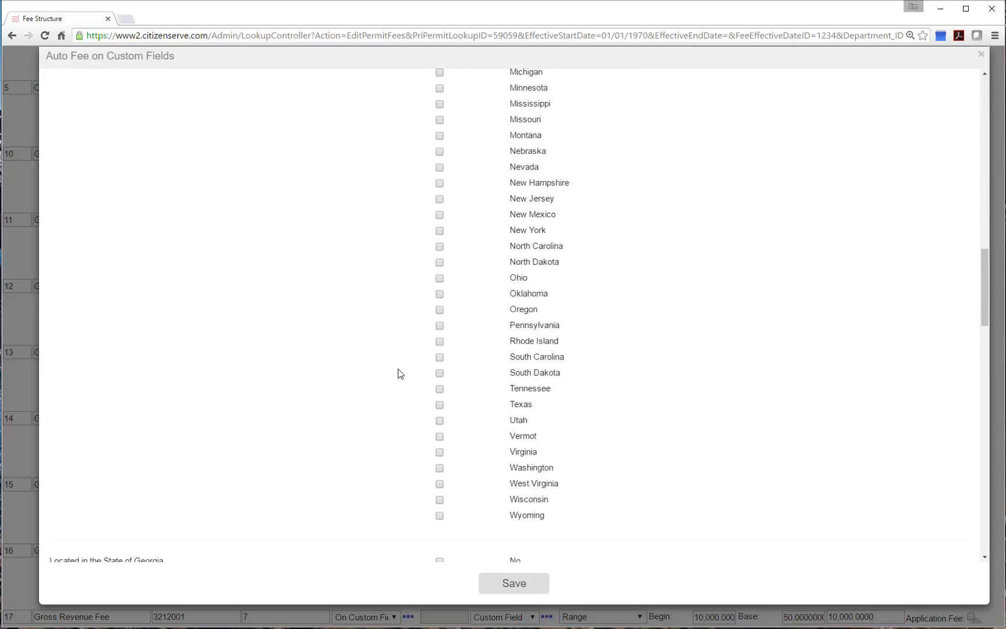
scroll(400, 374, down, 2)
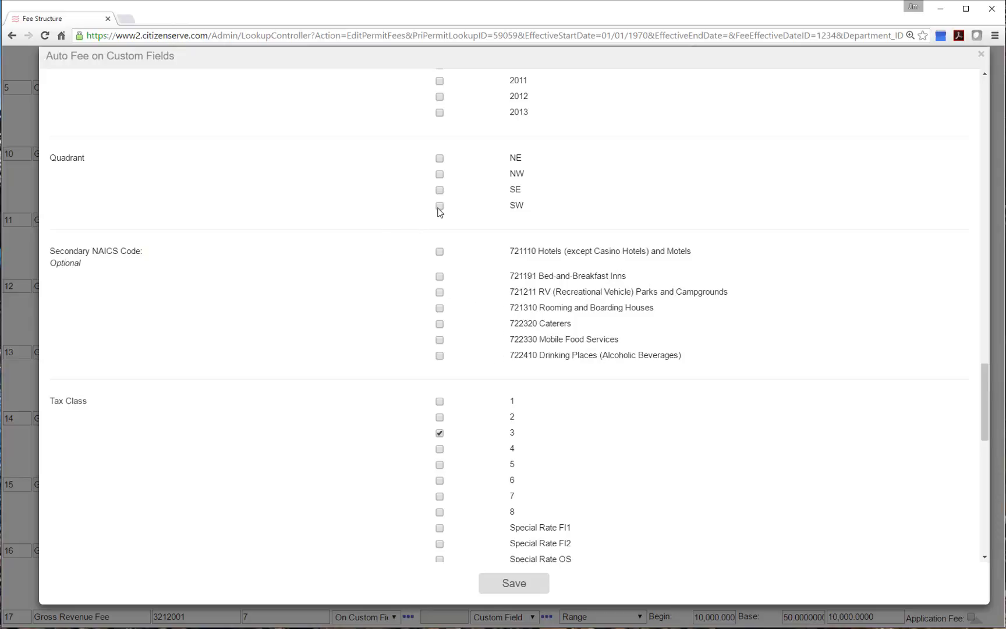
scroll(441, 279, up, 6)
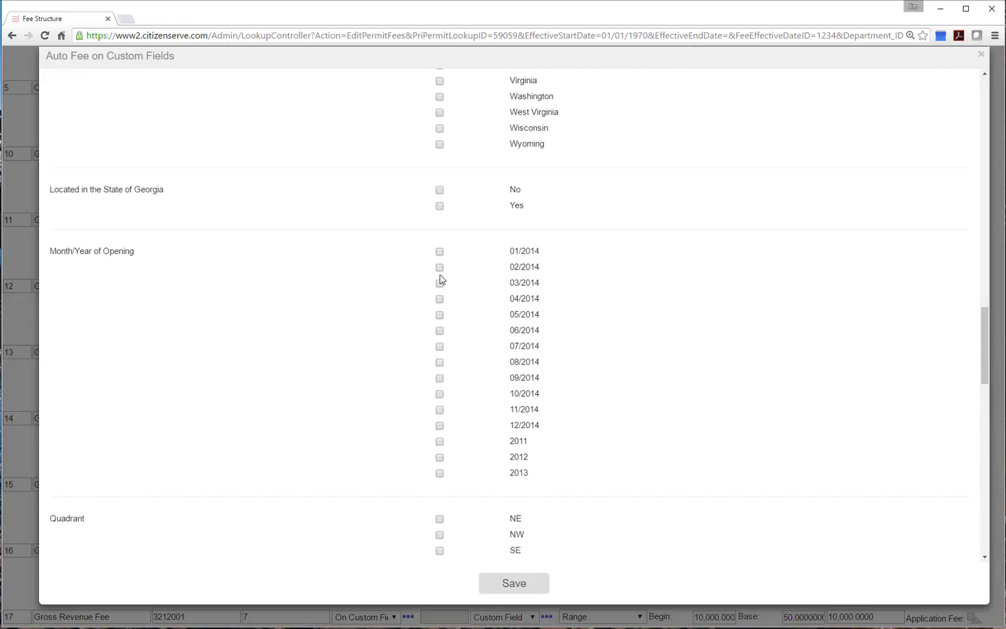
scroll(441, 280, up, 13)
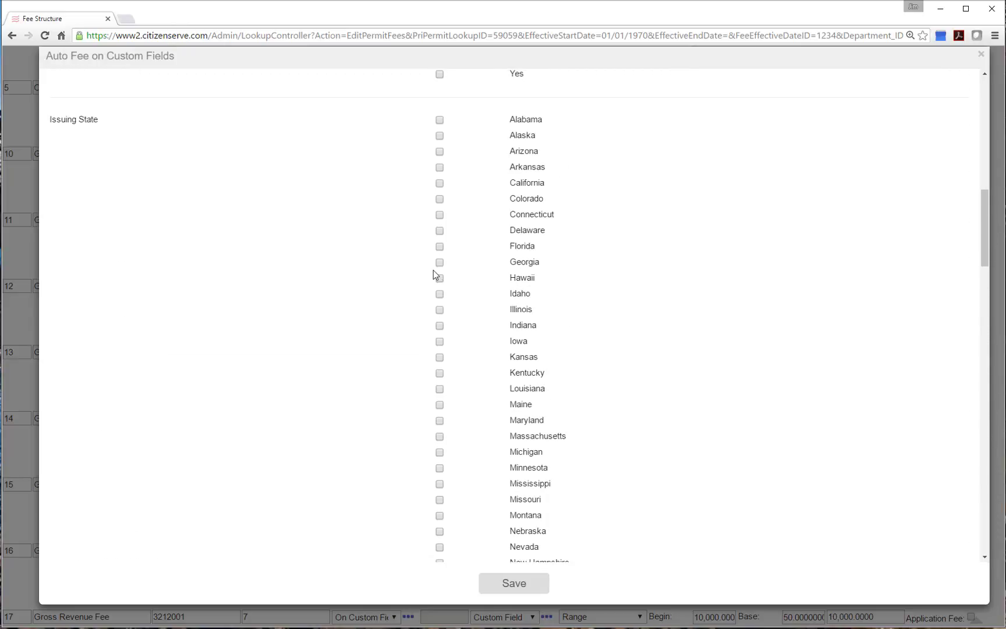
scroll(433, 271, up, 7)
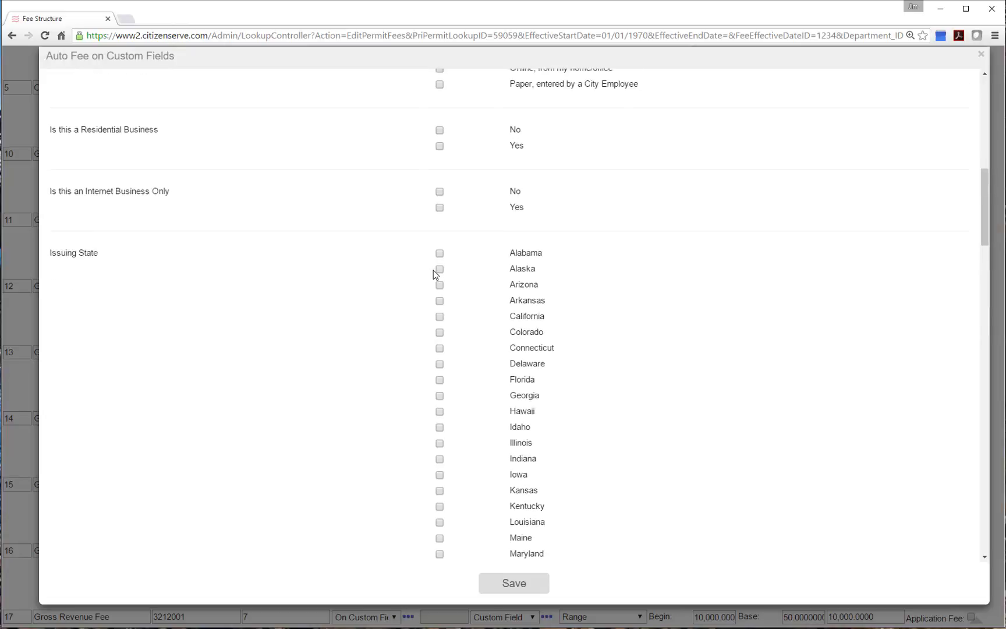
click(981, 56)
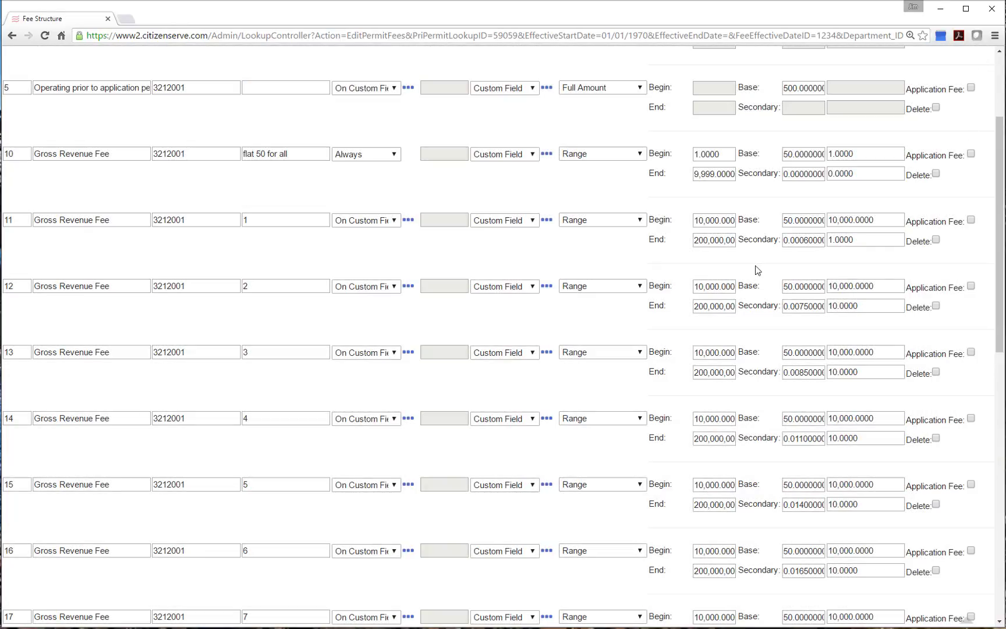
Page through the fee rows to rows 21–40, then cancel back to the Edit Lookup page
scroll(510, 417, down, 10)
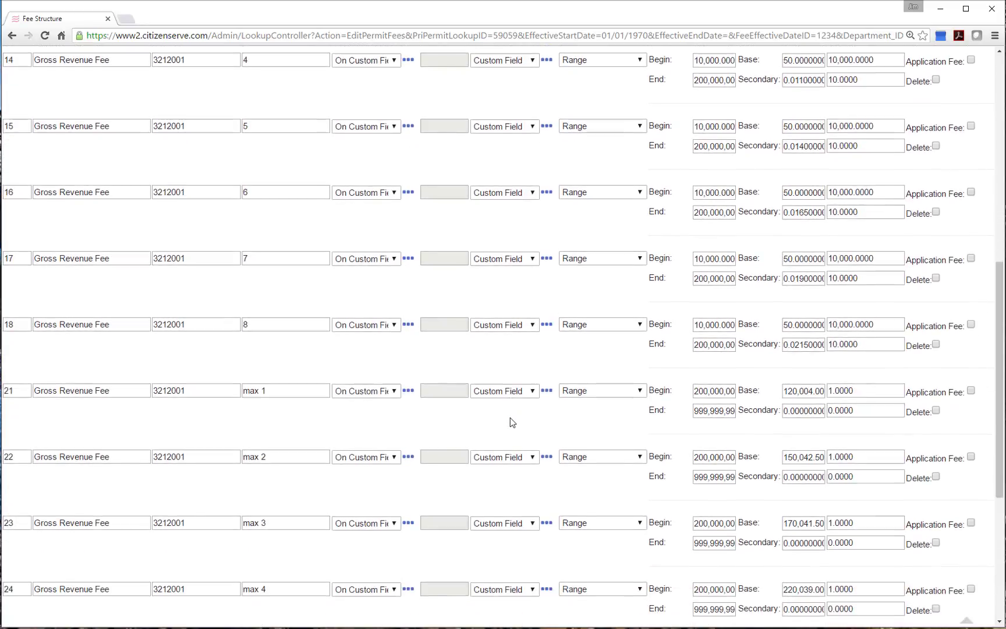
scroll(512, 422, down, 1)
scroll(532, 422, up, 6)
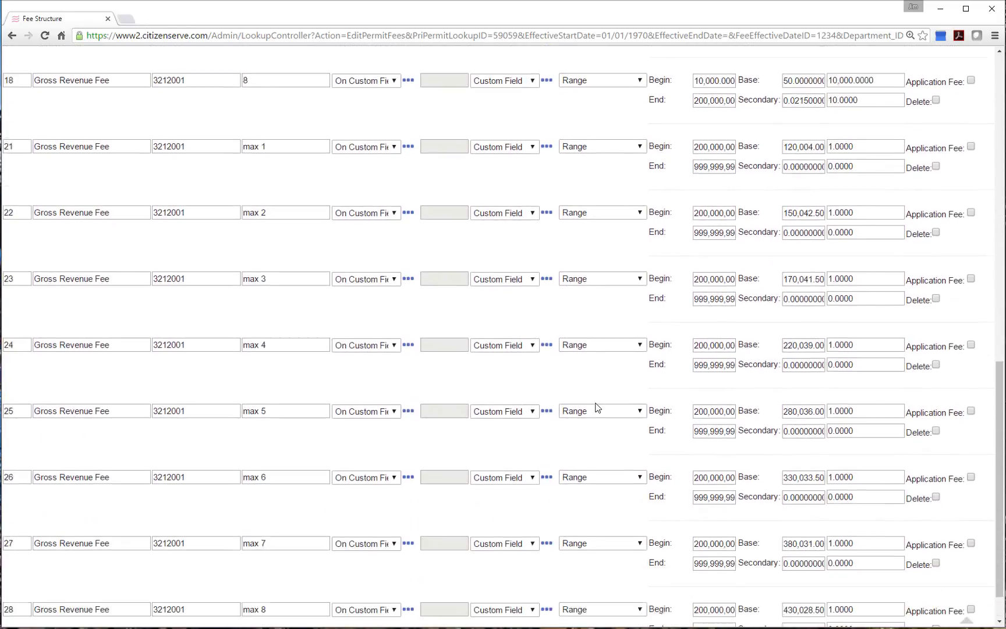
scroll(632, 394, up, 7)
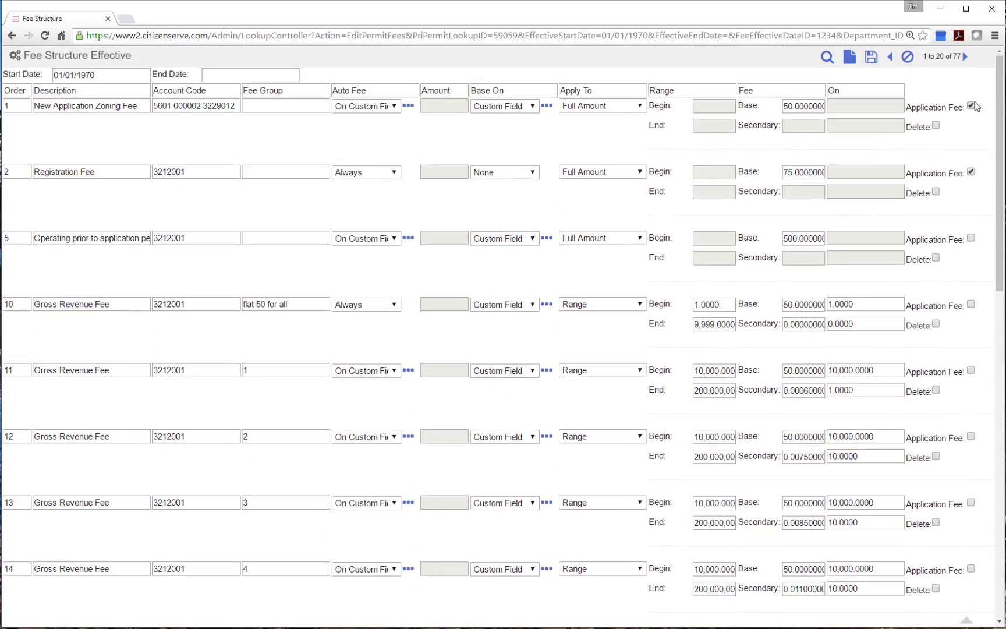
click(965, 57)
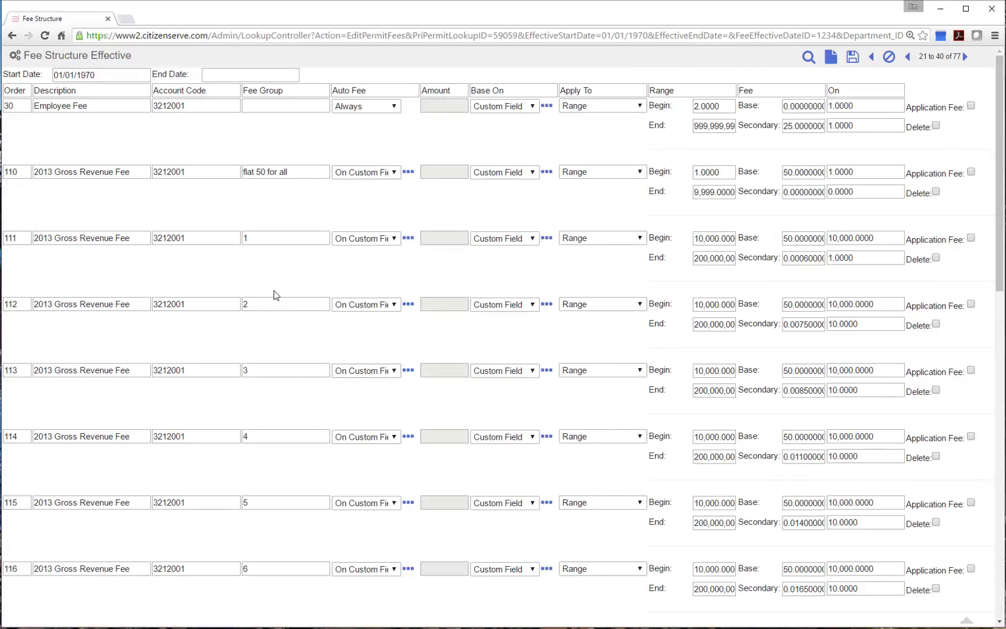
click(891, 59)
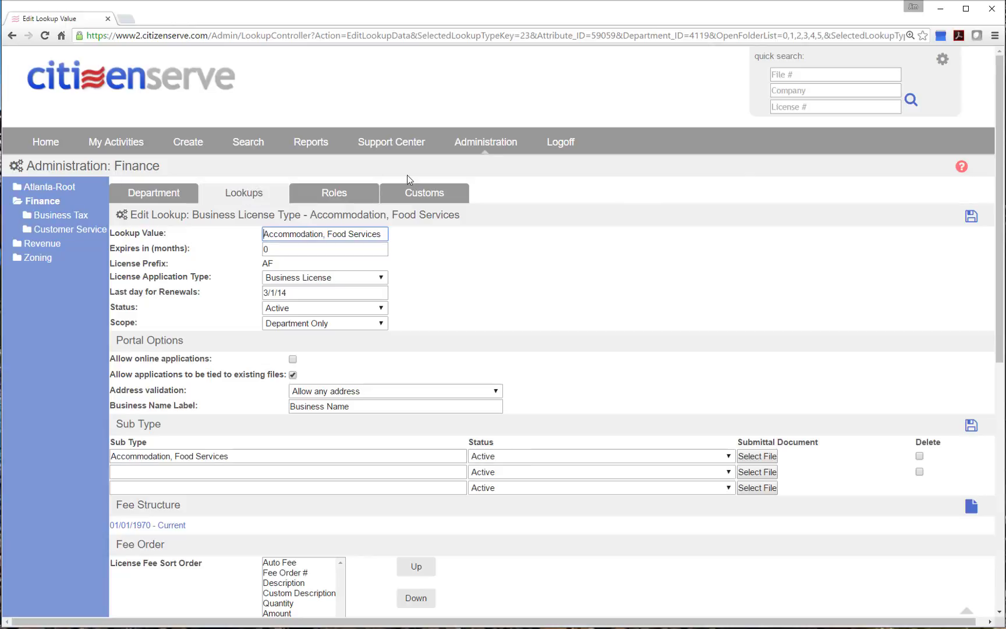
From the Customs tab, open the LicenseAF table and edit the NAICS Code:AF field
click(426, 194)
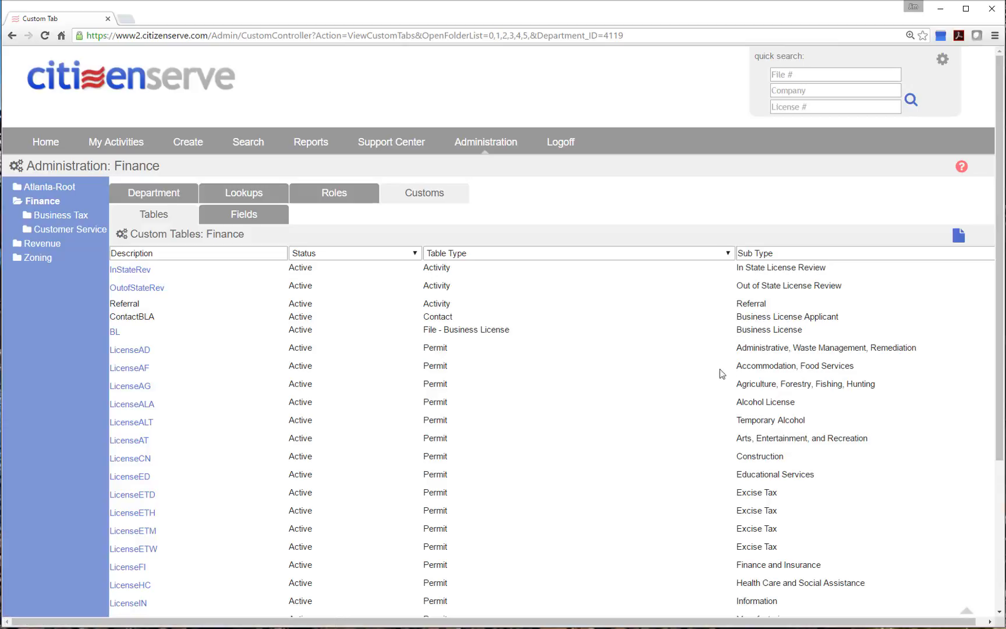
drag(747, 366, 867, 365)
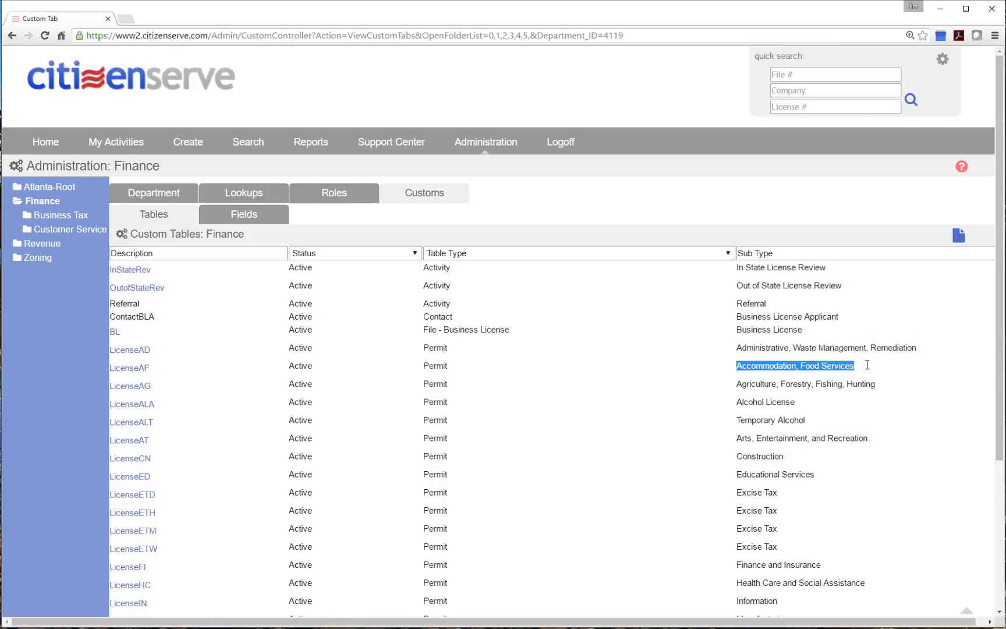
click(123, 374)
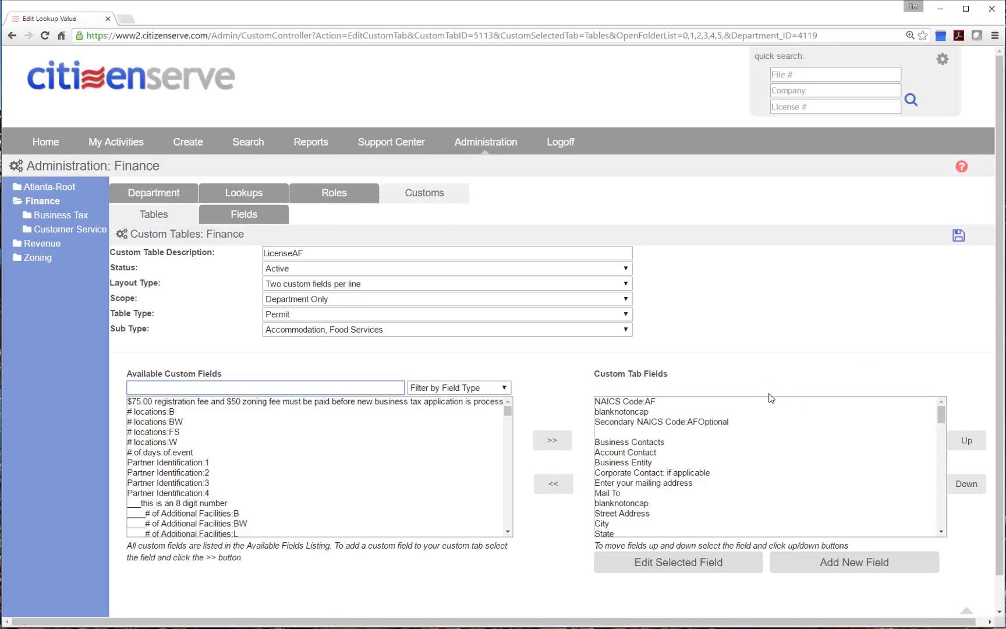
mouse_move(943, 414)
mouse_down()
mouse_move(945, 427)
mouse_move(944, 408)
mouse_up()
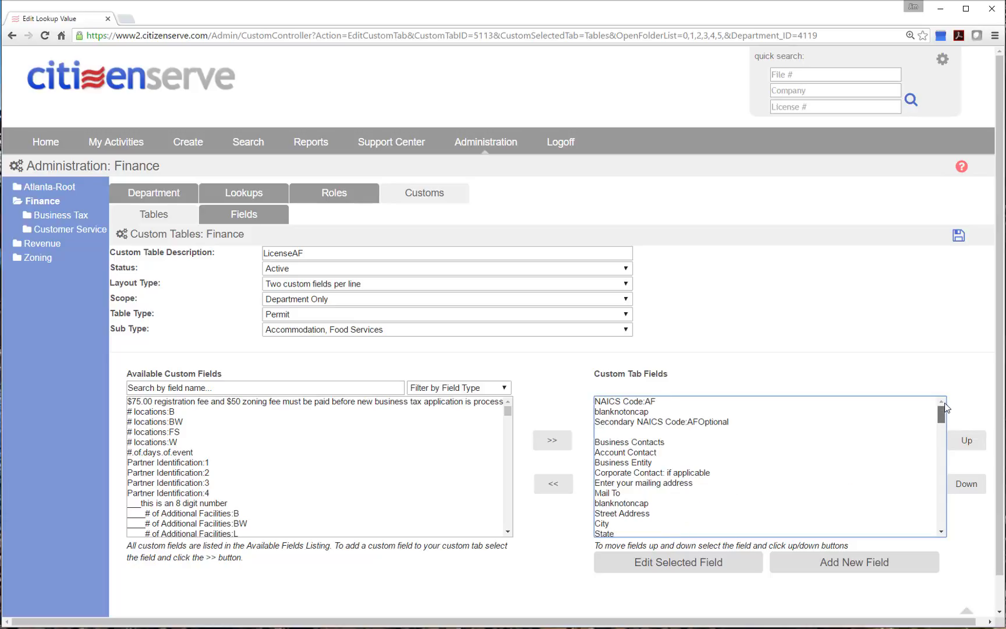
click(649, 411)
click(648, 401)
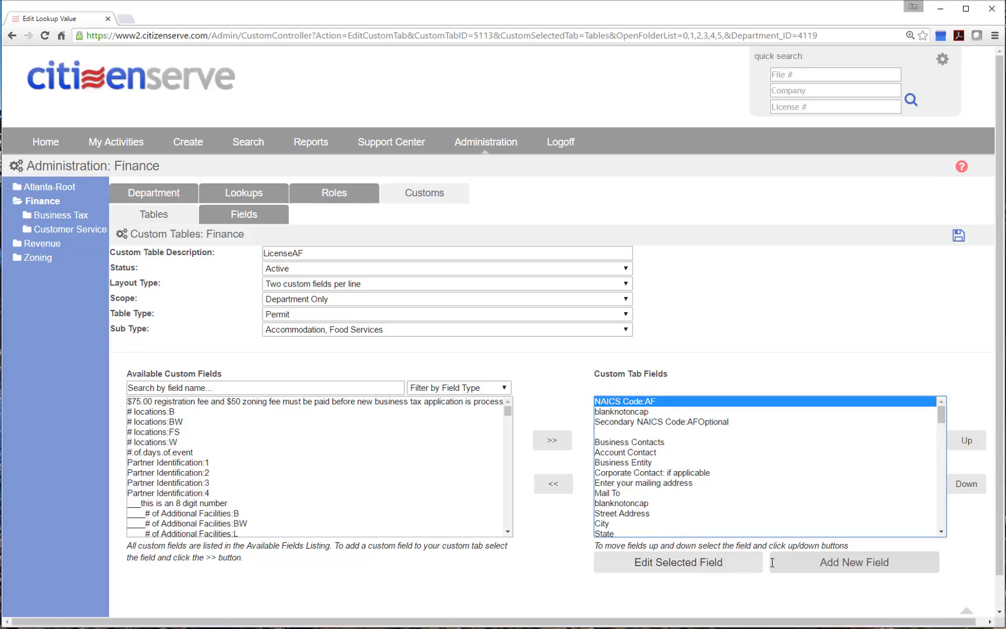
click(686, 569)
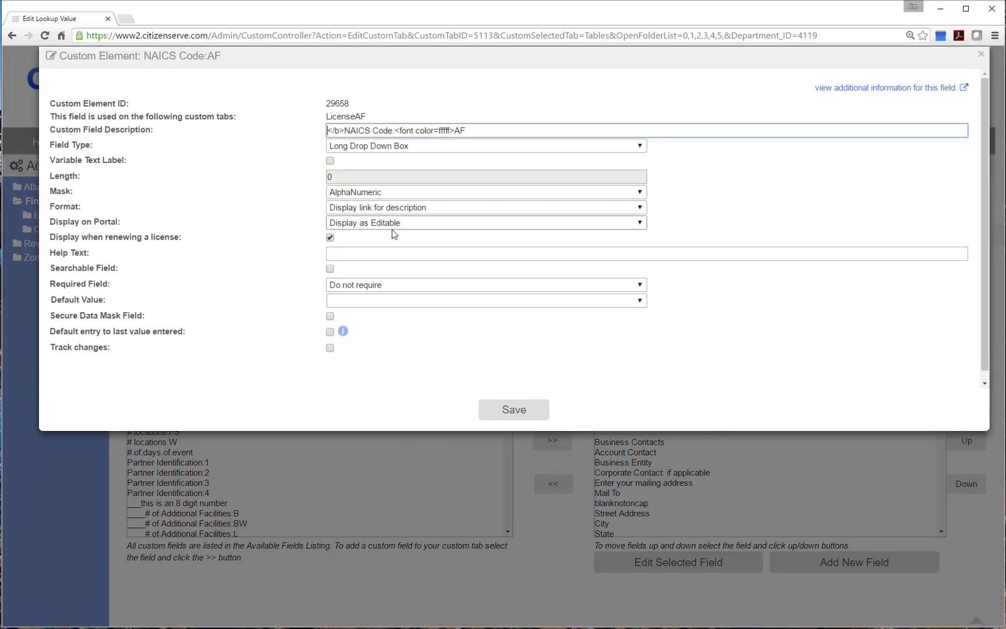
View the NAICS Code field's additional details, showing 722410 Drinking Places as Tax Class 4
click(878, 88)
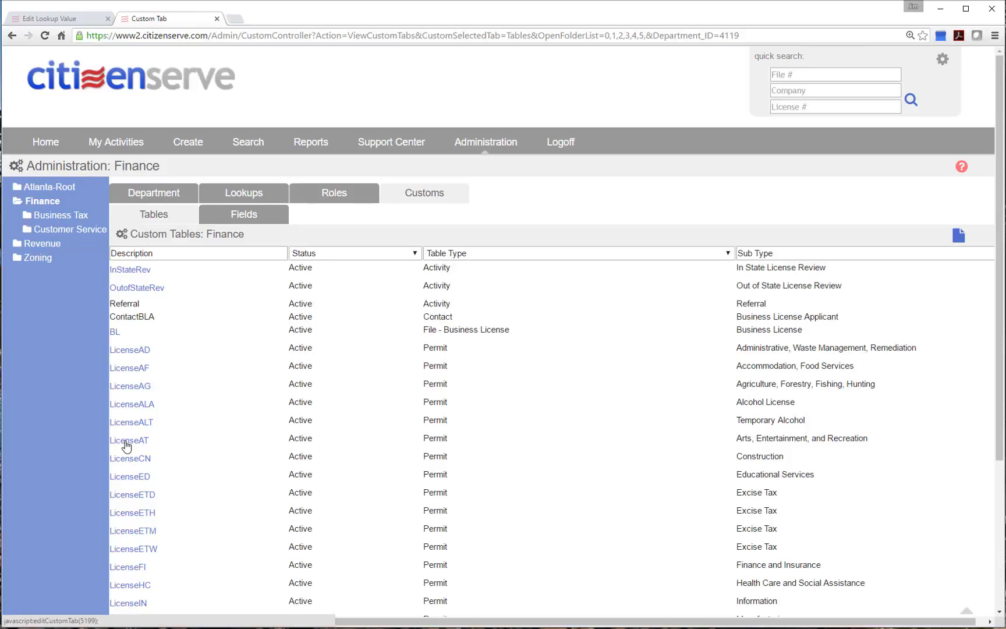
Open the LicenseAT table's NAICS Code:AT field details, listing codes 711130–713990 at Tax Class 7
click(126, 441)
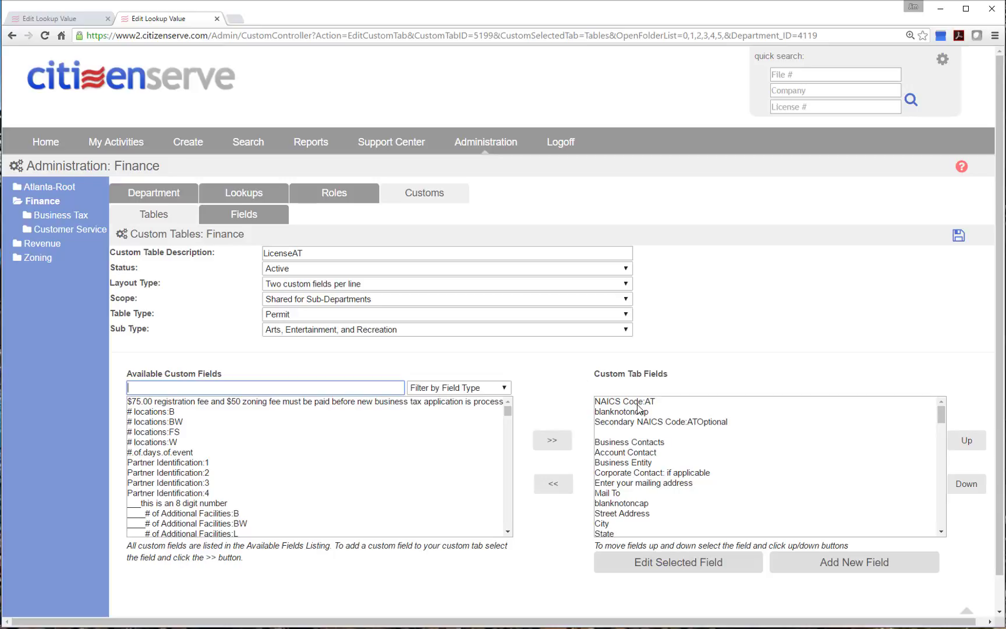
click(650, 401)
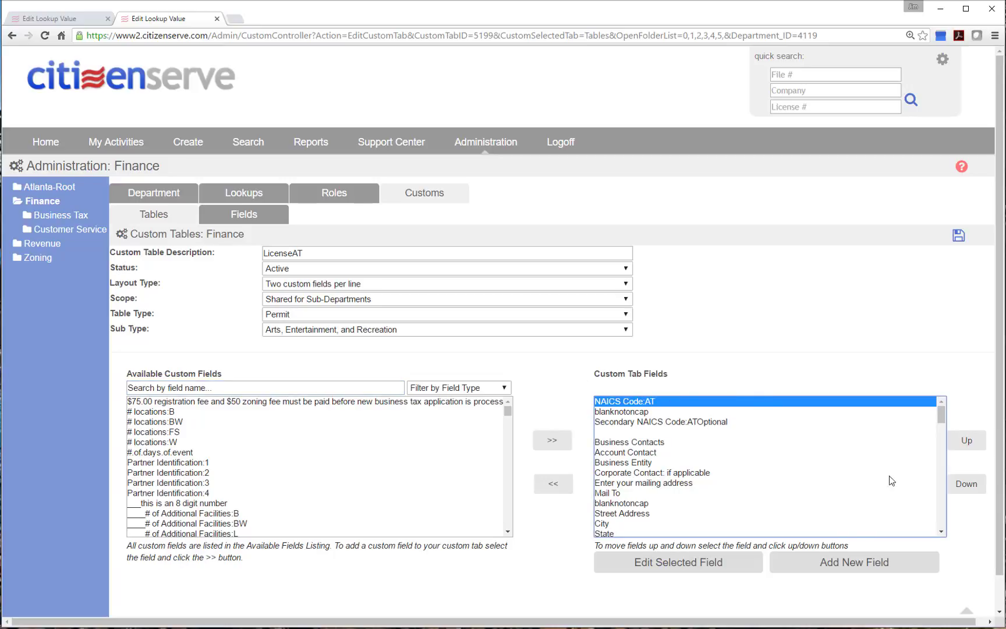
click(722, 562)
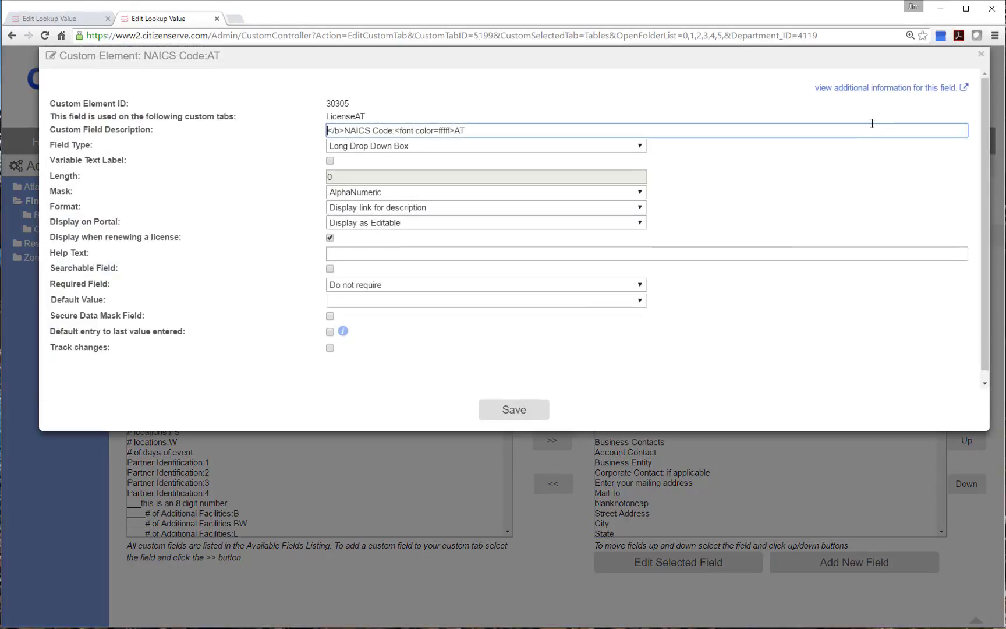
click(871, 87)
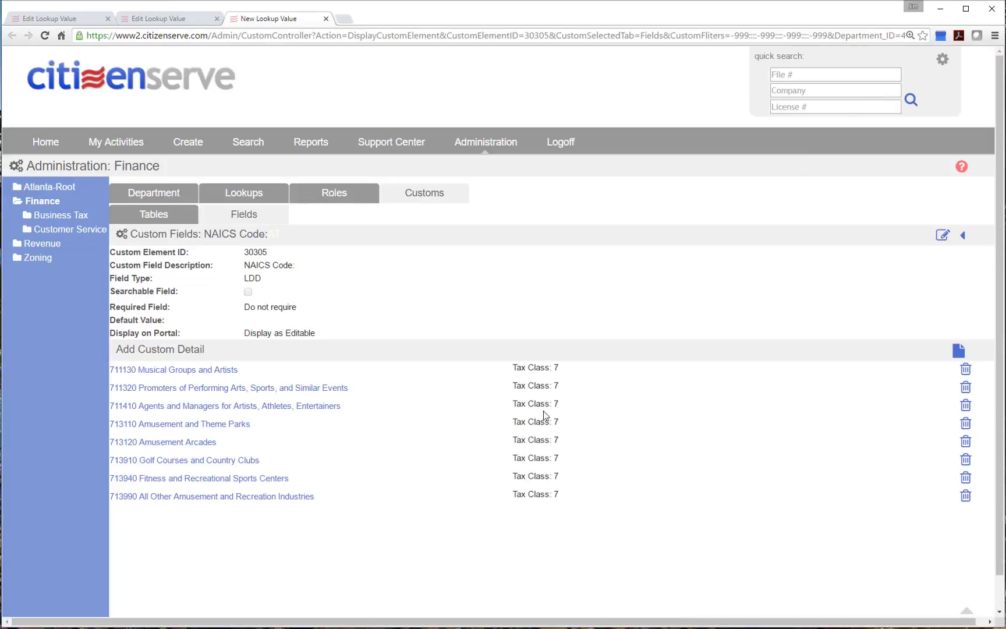